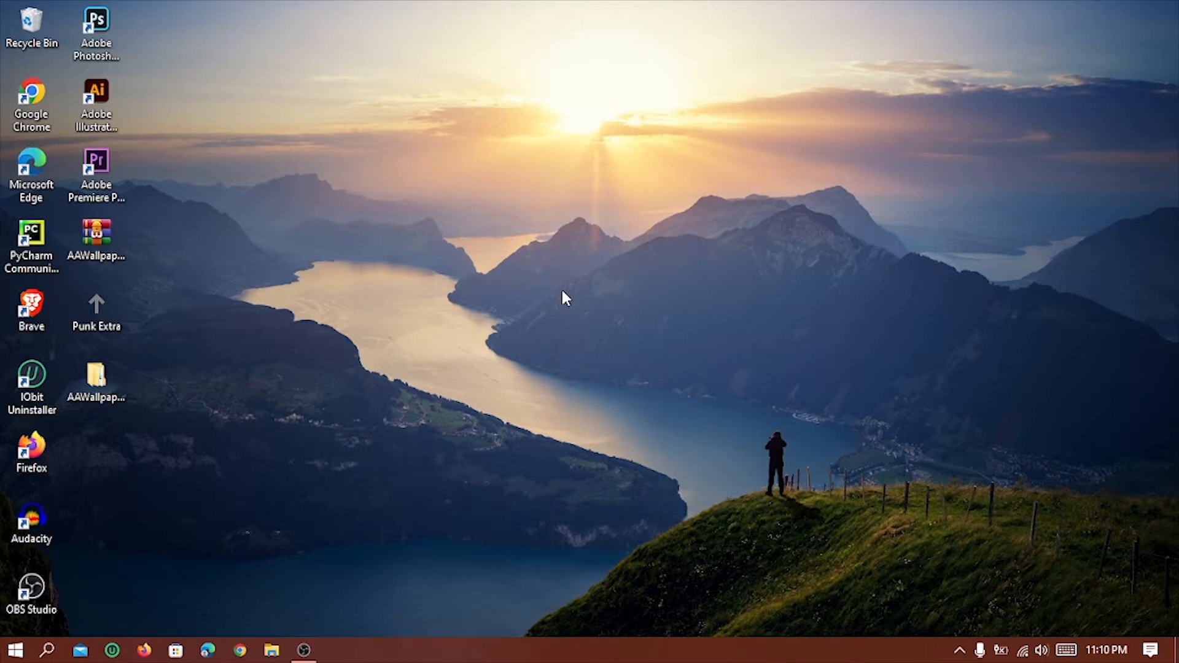
# - Launch Adobe Premiere Pro and open the recent project HDR video tutorial
pyautogui.doubleClick(121, 167)
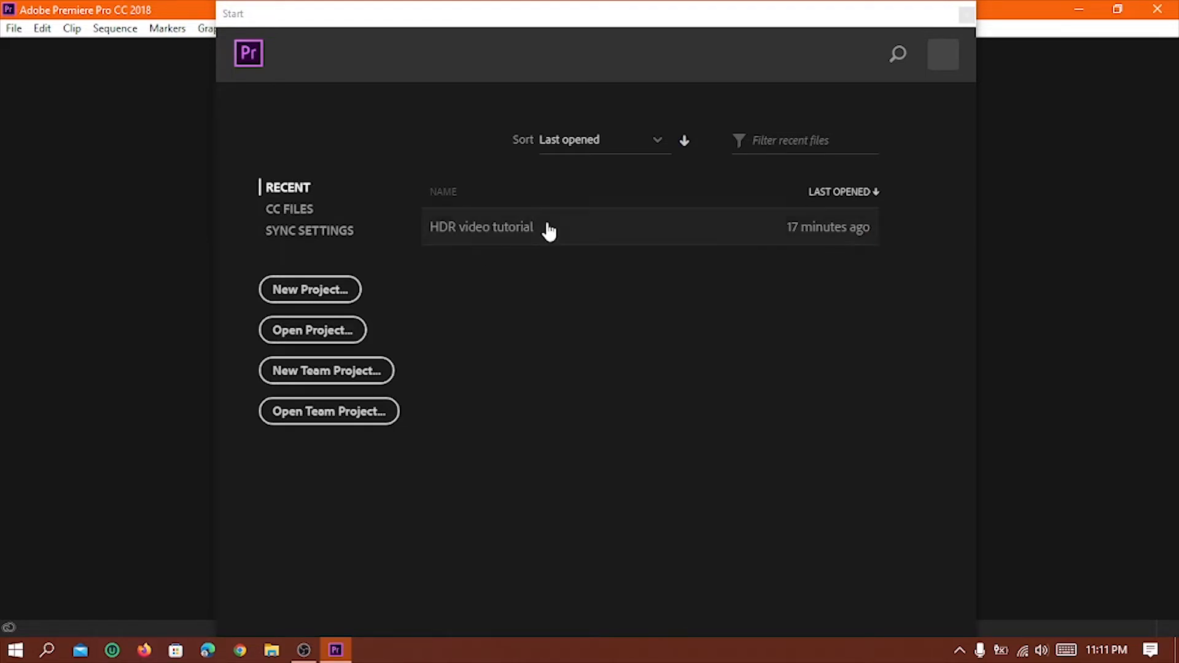
pyautogui.click(559, 225)
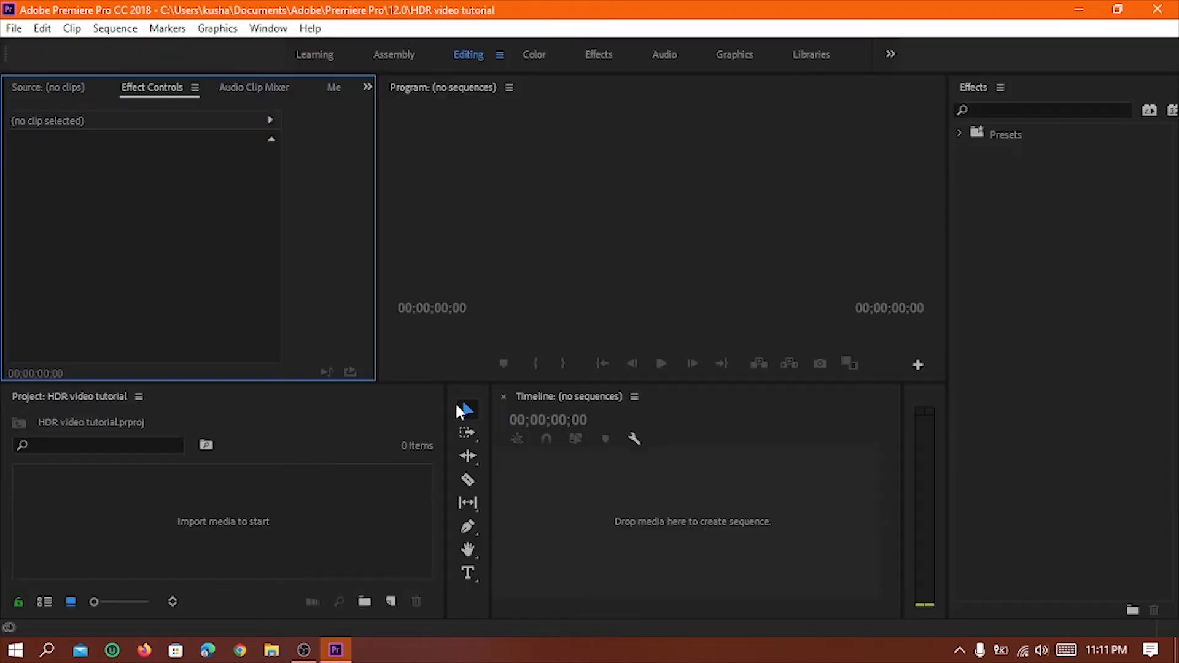
pyautogui.click(358, 478)
pyautogui.click(606, 480)
pyautogui.click(555, 273)
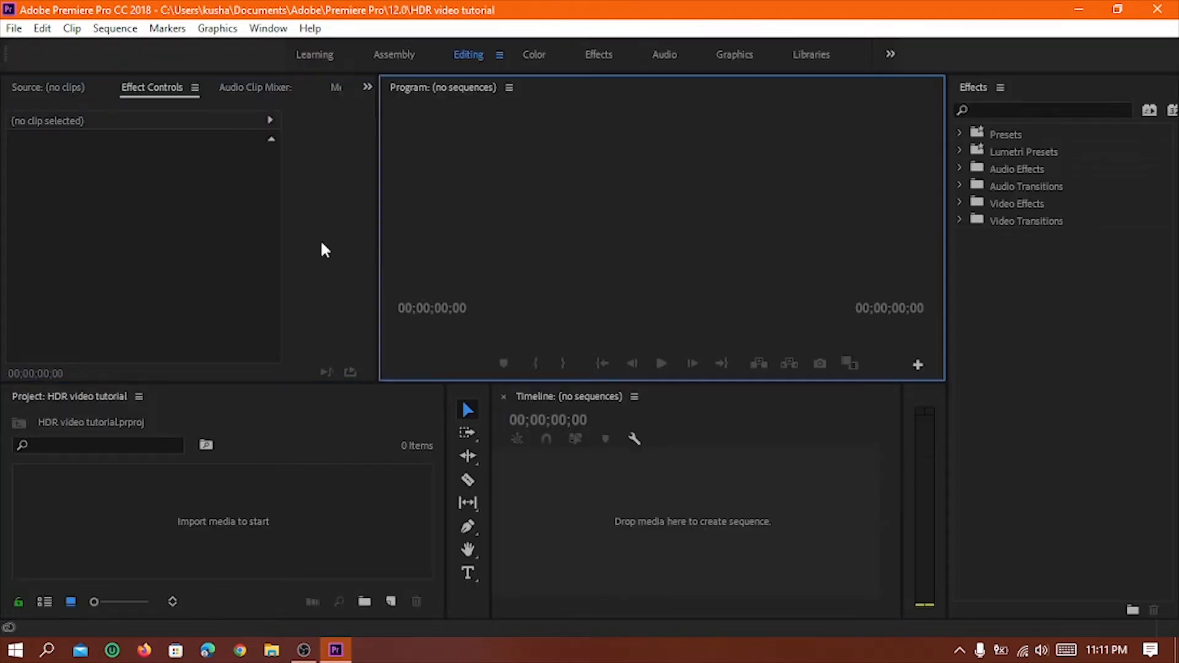
pyautogui.click(325, 249)
# - Import the video Dance - 32938 from the Downloads folder into the project
pyautogui.click(283, 476)
pyautogui.rightClick(279, 478)
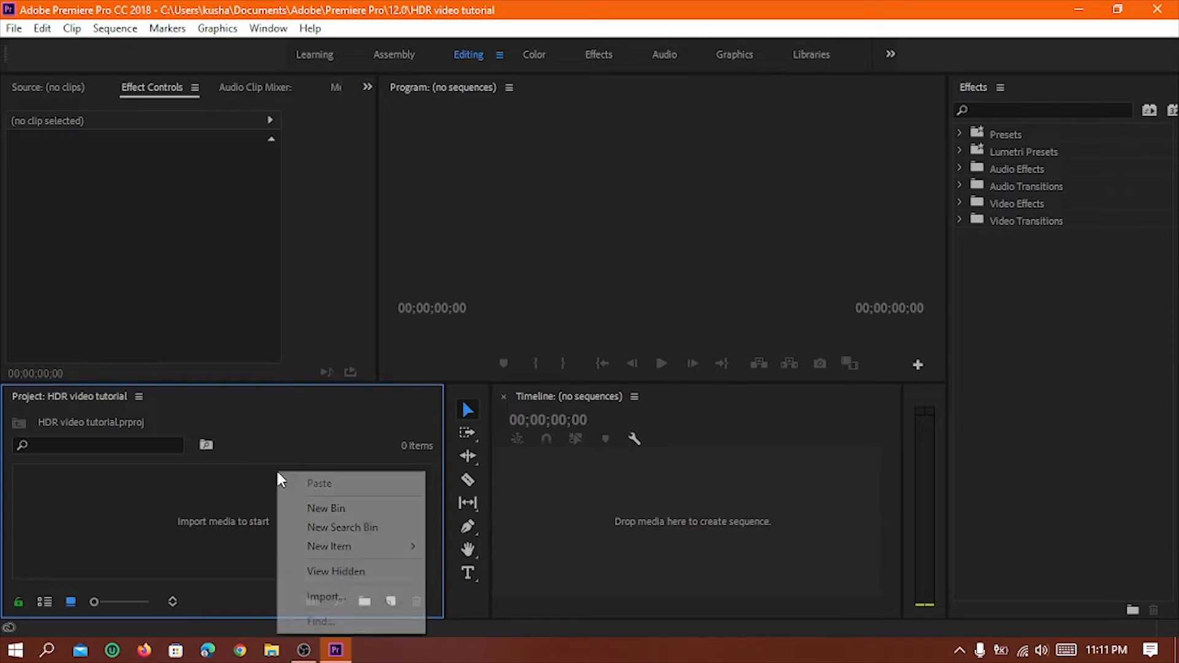
pyautogui.click(313, 595)
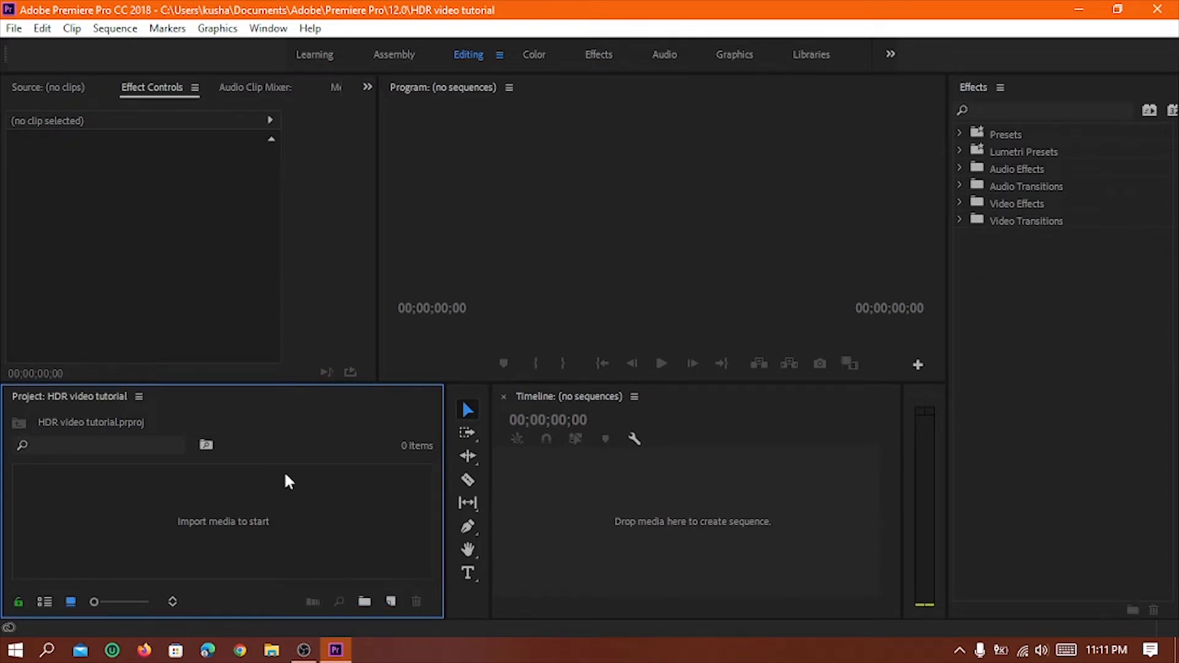
pyautogui.click(190, 226)
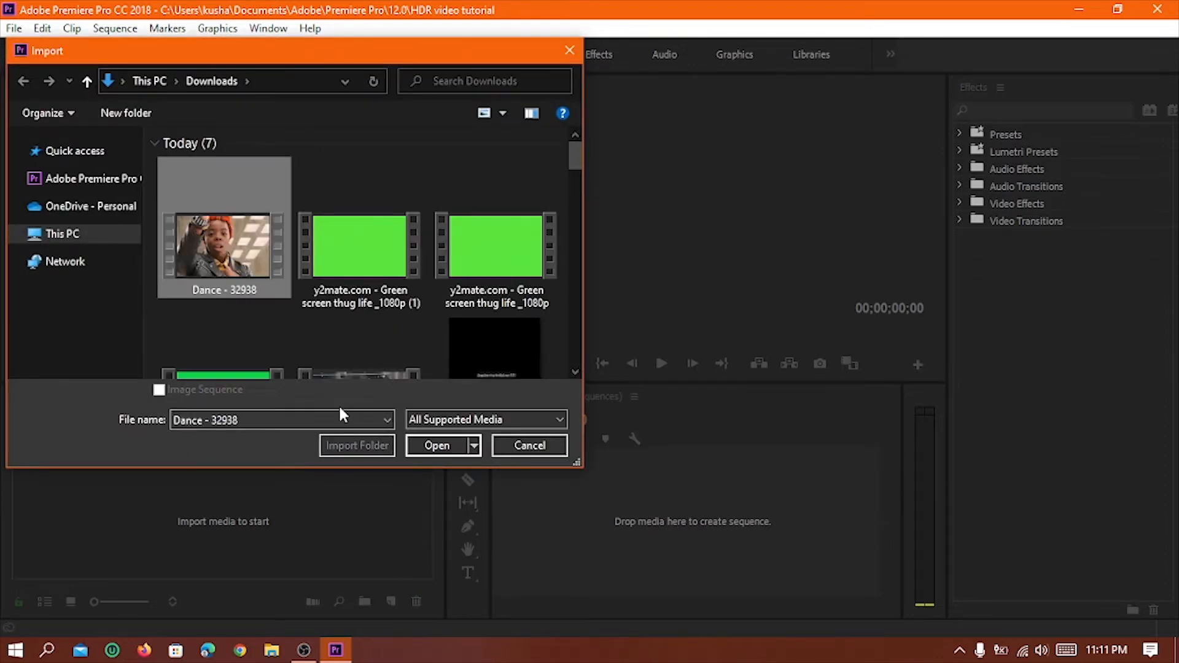
pyautogui.moveTo(241, 259)
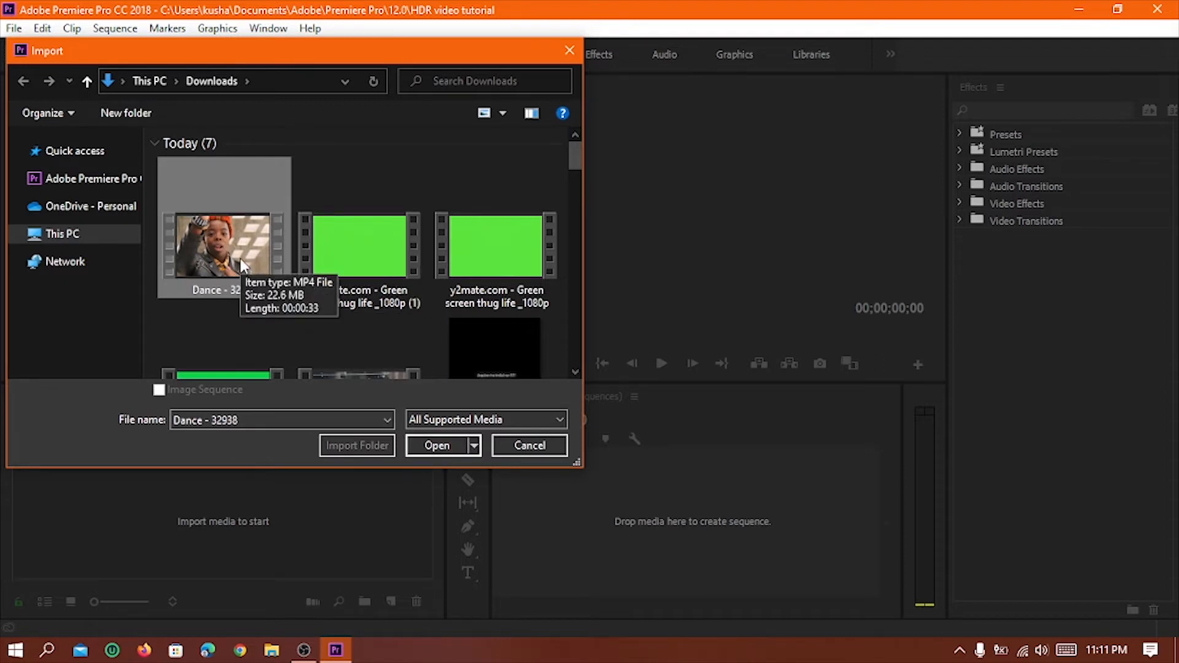
pyautogui.click(440, 446)
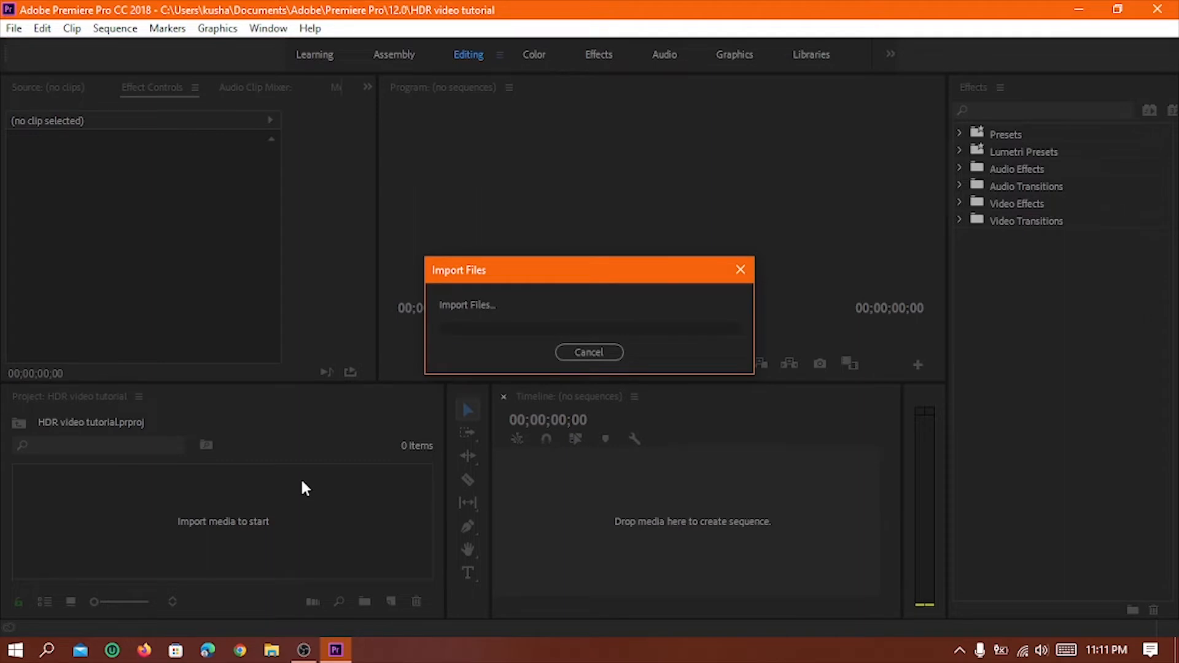
# - Create a sequence from the Dance - 32938.mp4 clip and widen the timeline area
pyautogui.moveTo(105, 525); pyautogui.dragTo(557, 478)
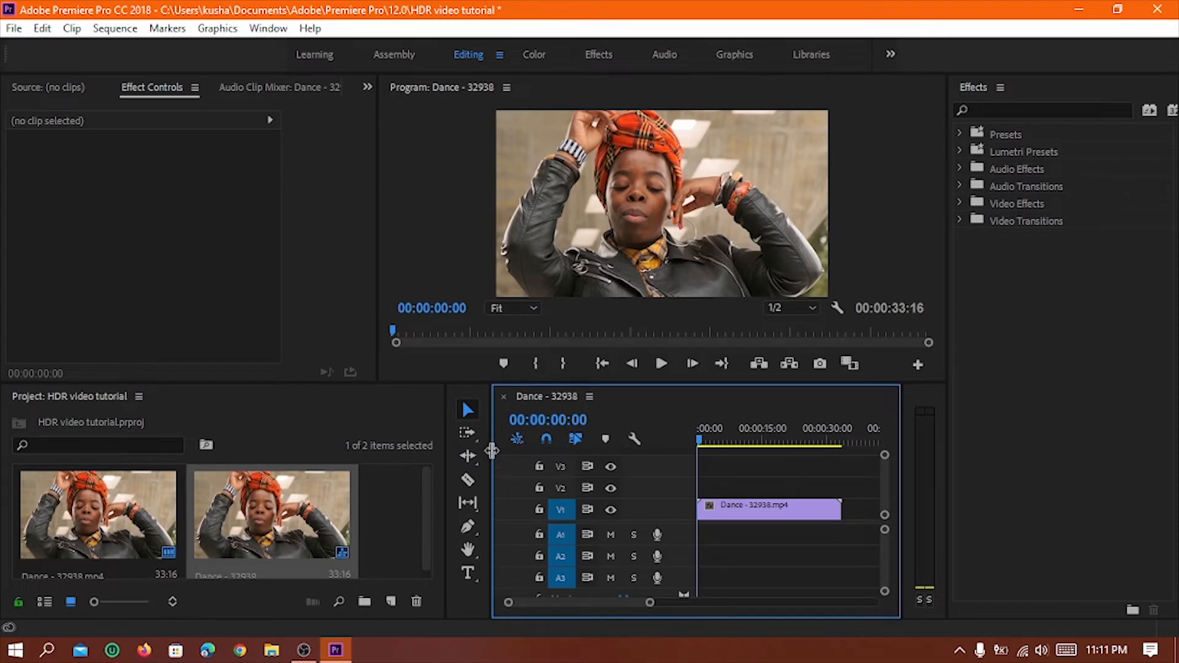
pyautogui.moveTo(492, 449); pyautogui.dragTo(244, 449)
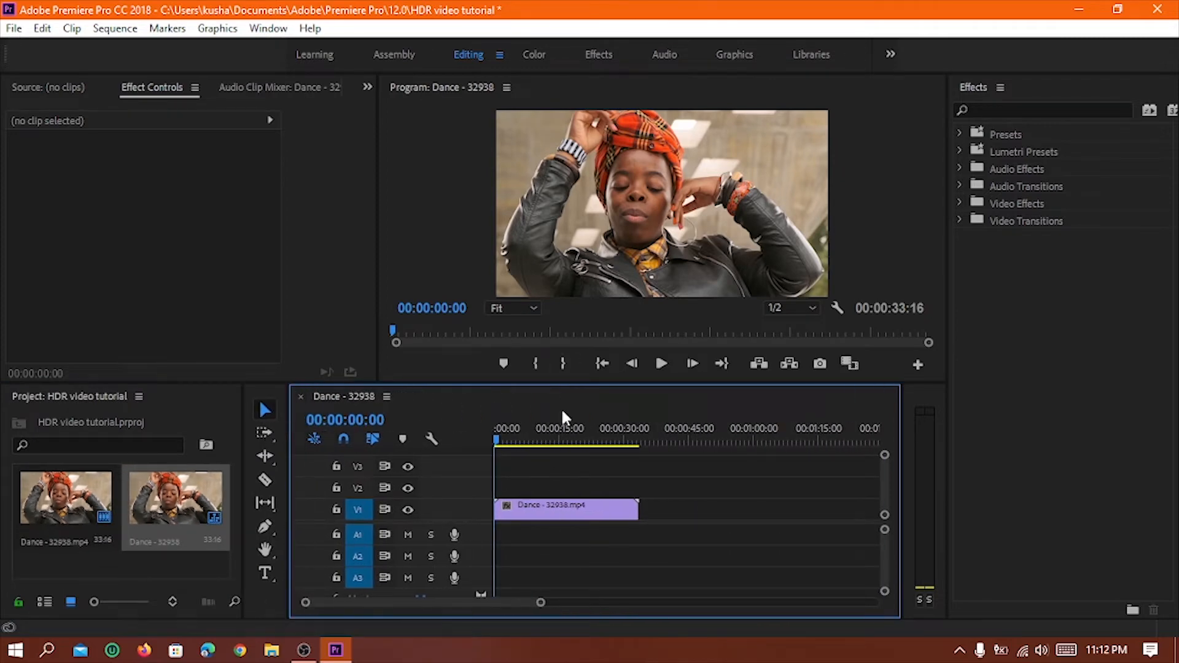
# - Duplicate the Dance - 32938.mp4 clip from track V1 onto track V2, directly above the original
pyautogui.click(545, 516)
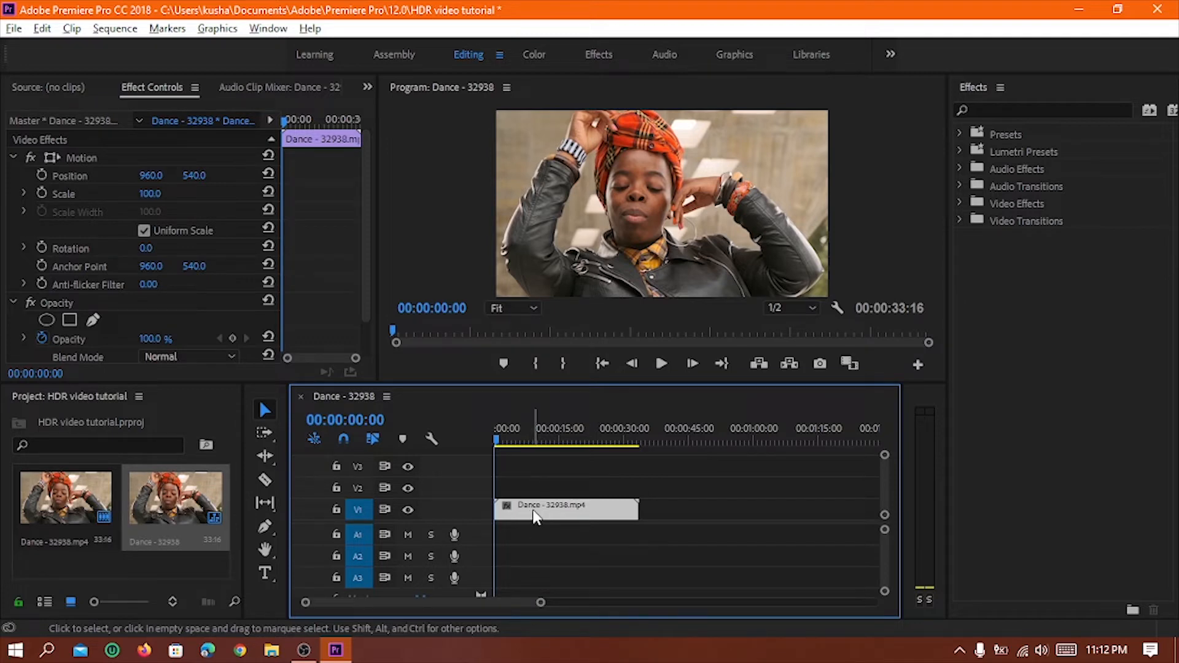
pyautogui.moveTo(535, 516); pyautogui.dragTo(536, 491)
pyautogui.click(551, 433)
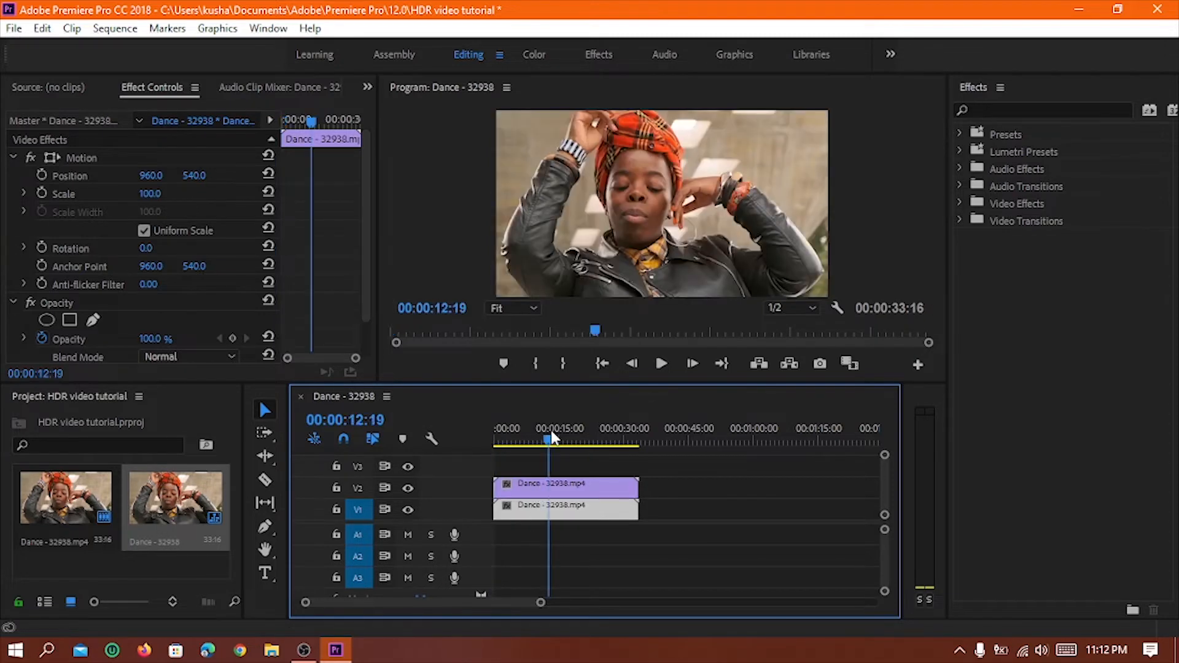
# - Select the duplicate clip on V2 and return the playhead to the start of the sequence
pyautogui.click(582, 485)
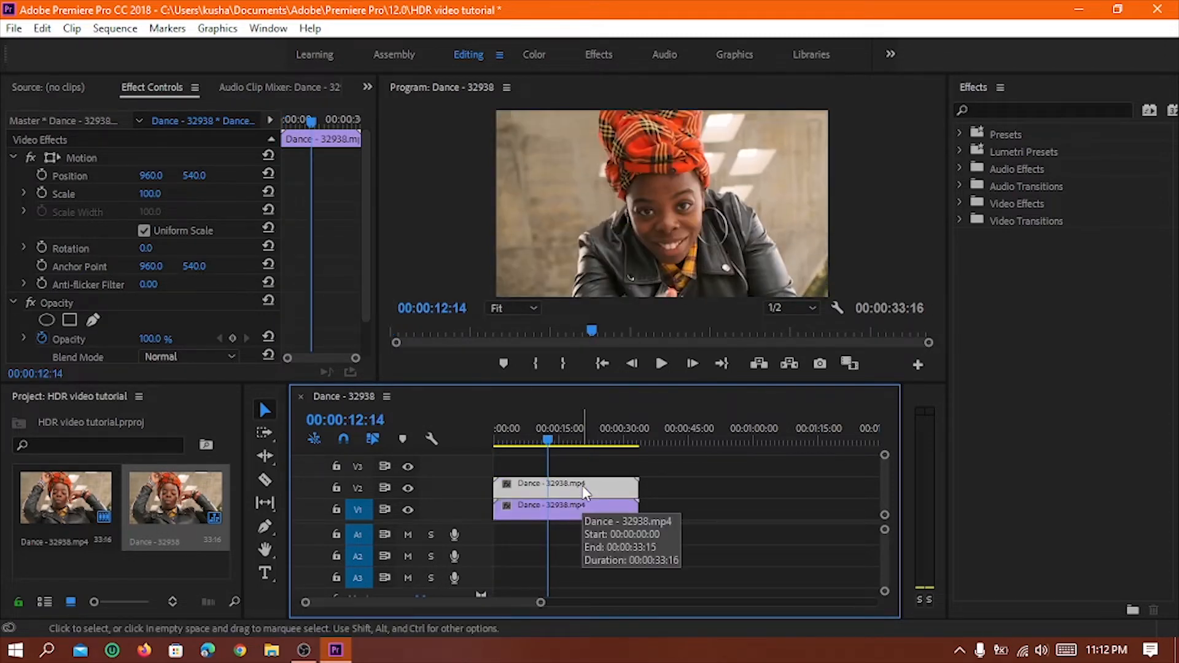
pyautogui.moveTo(547, 441); pyautogui.dragTo(485, 442)
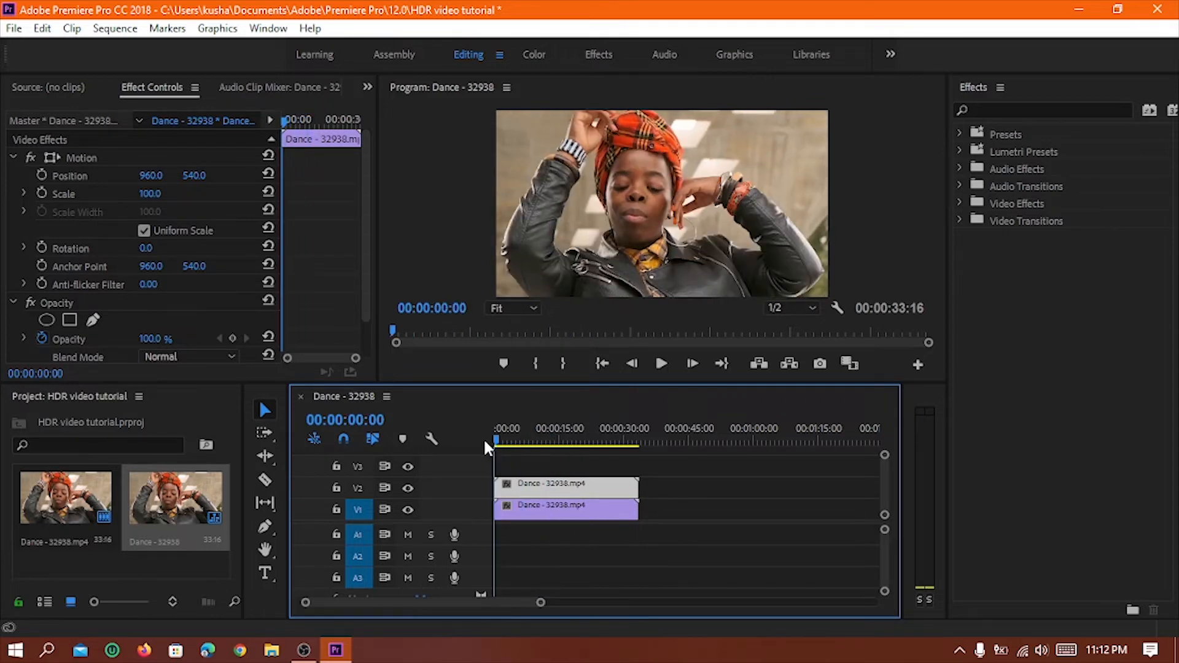
pyautogui.scroll(4, 515, 482)
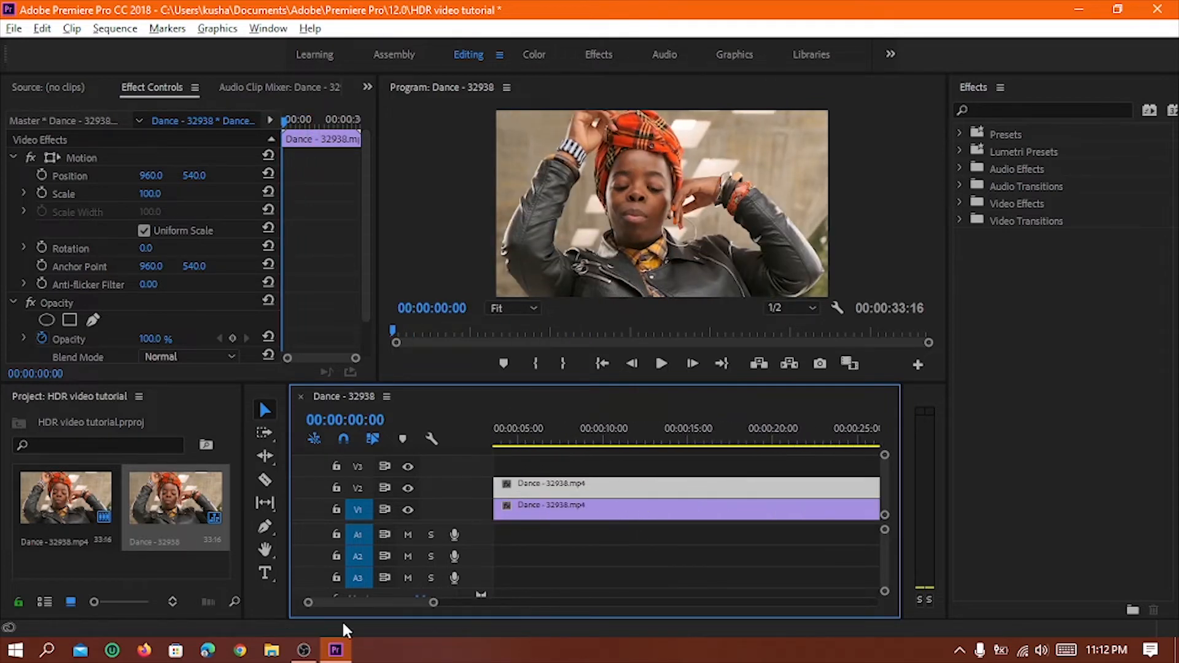
pyautogui.moveTo(344, 597); pyautogui.dragTo(325, 599)
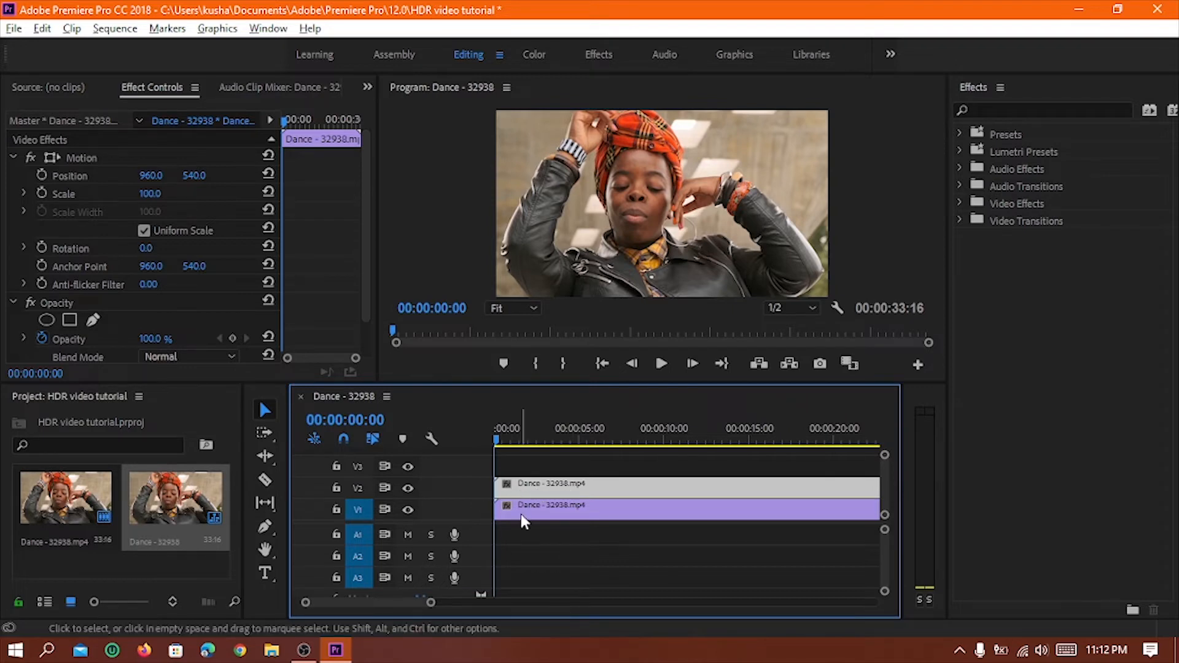
pyautogui.scroll(-2, 522, 516)
pyautogui.scroll(-1, 521, 514)
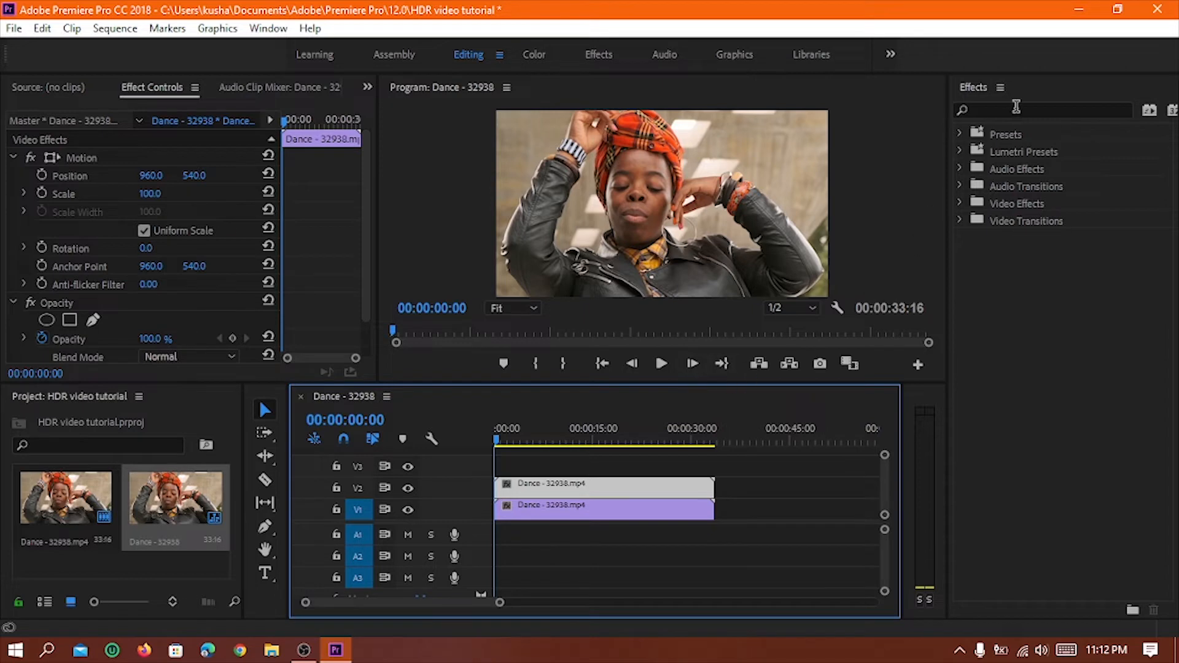
# - Find the Black & White video effect and apply it to the clip on V2
pyautogui.click(1016, 109)
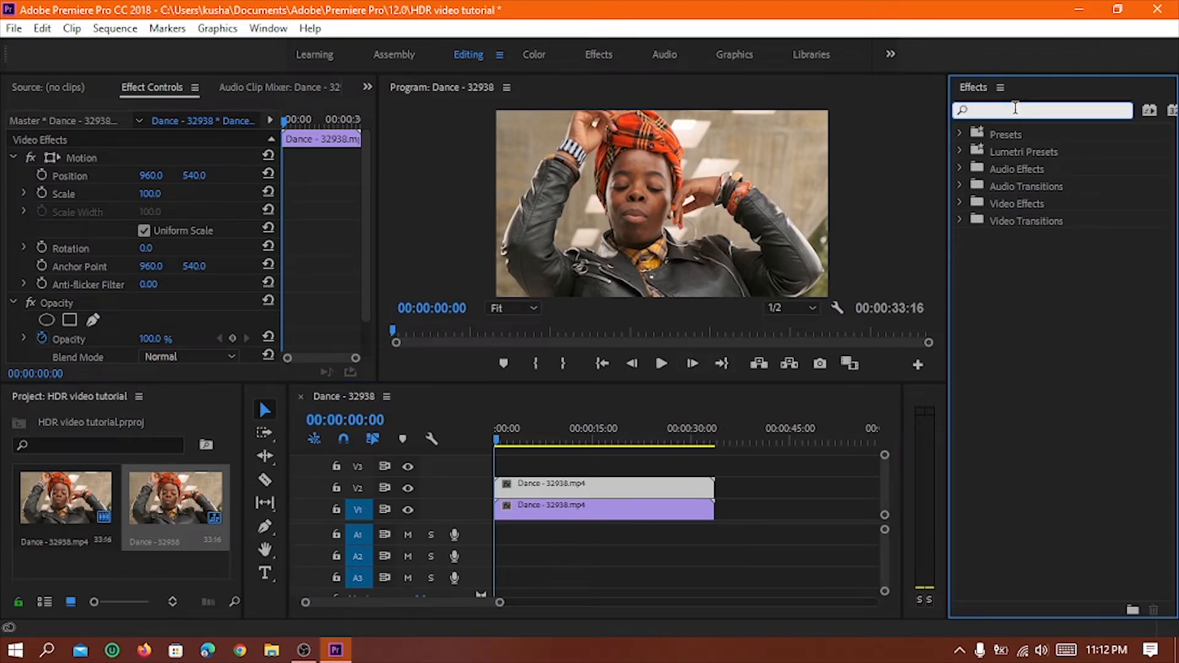
pyautogui.write('black')
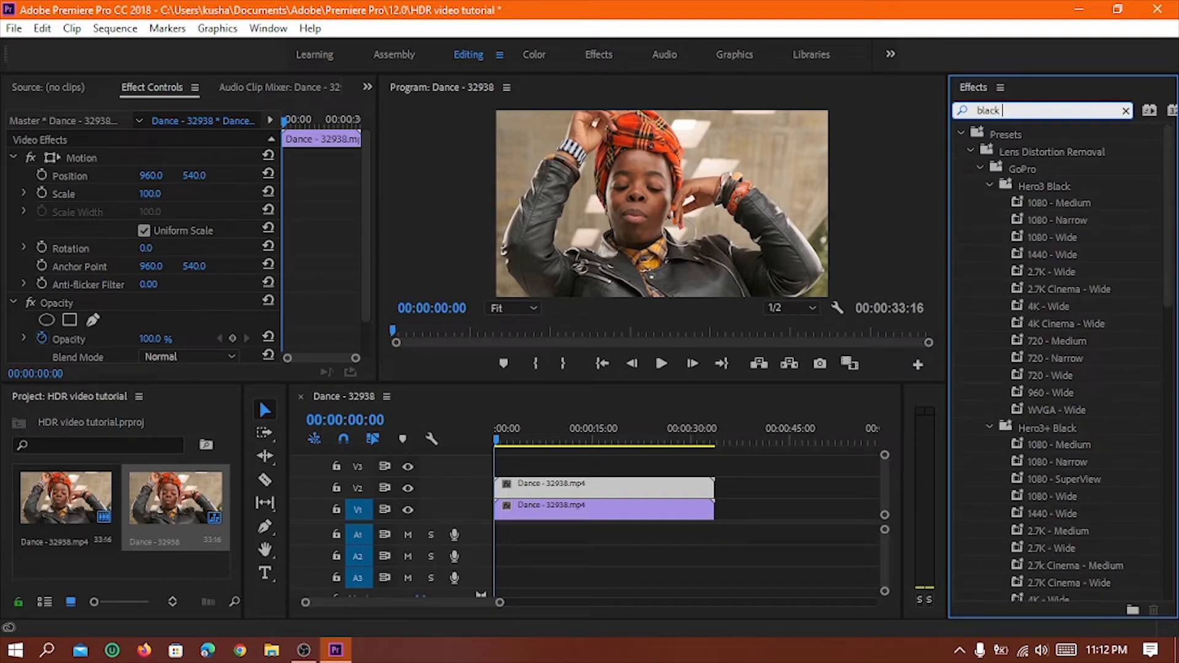
pyautogui.write(' &')
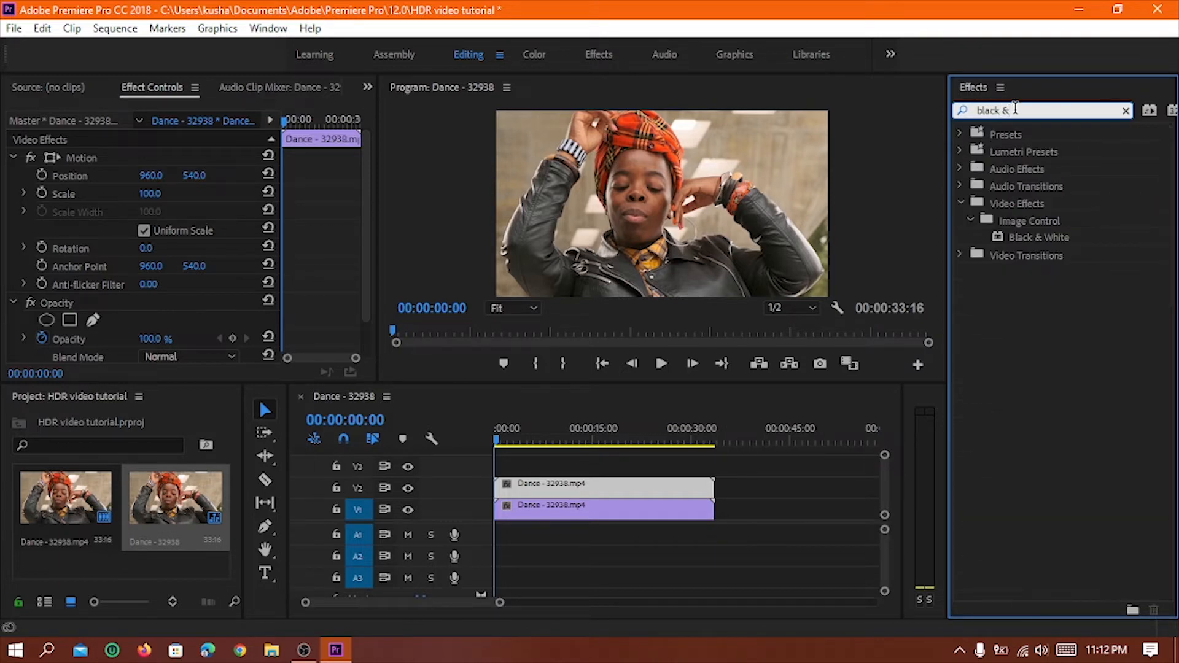
pyautogui.moveTo(1032, 237); pyautogui.dragTo(584, 486)
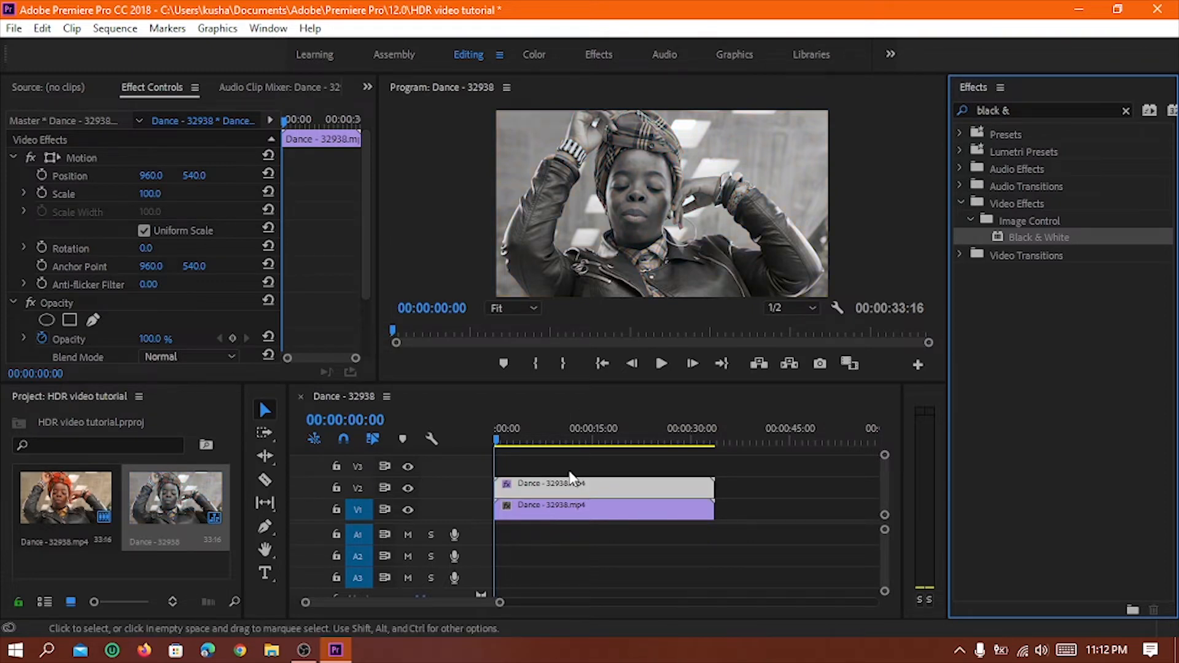
# - Search the effects for "invert" and apply the Invert video effect to the clip on V2
pyautogui.click(1125, 110)
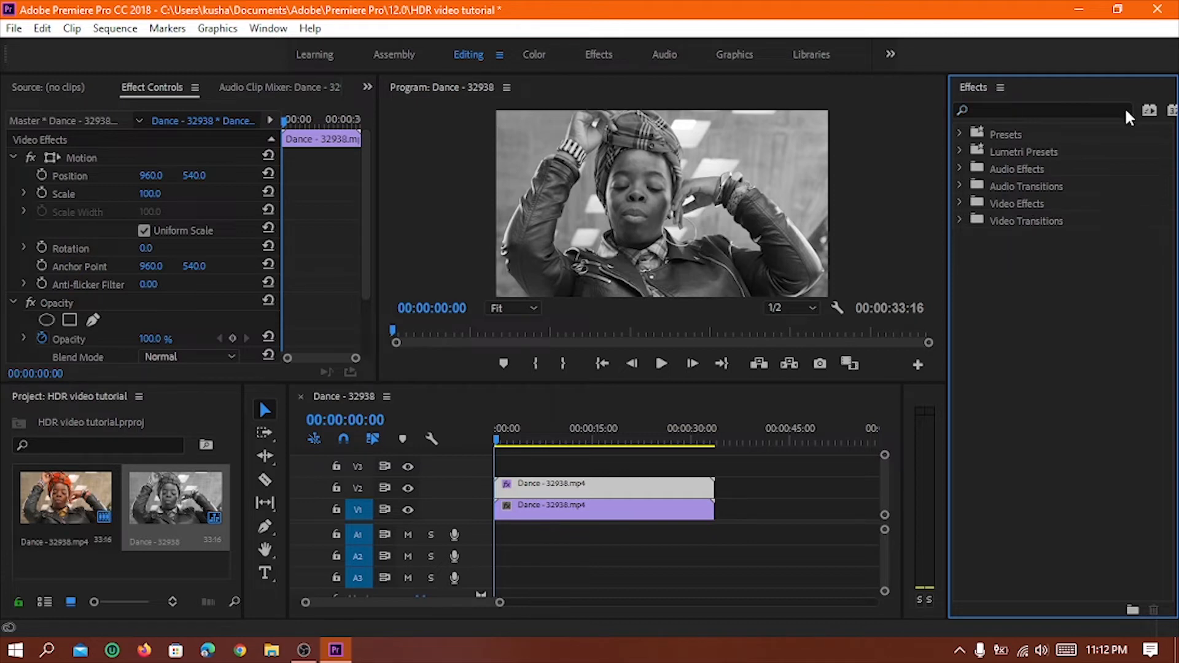
pyautogui.press('b')
pyautogui.click(1098, 111)
pyautogui.write('iver')
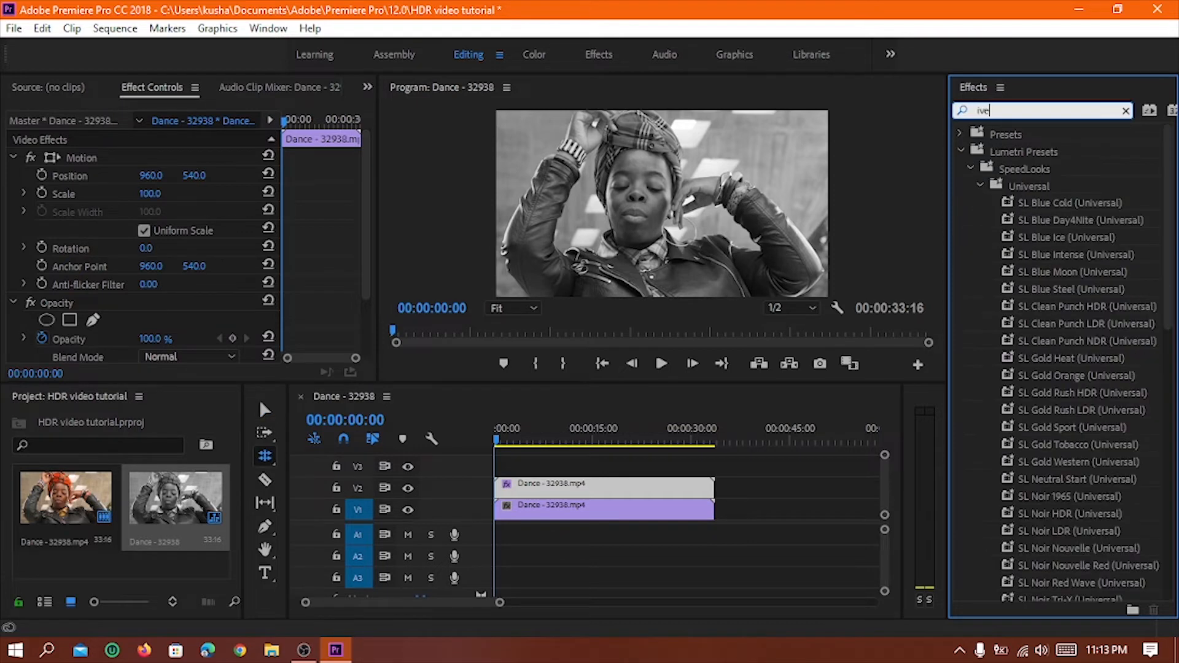
pyautogui.press('BackSpace')
pyautogui.press('BackSpace')
pyautogui.press('BackSpace')
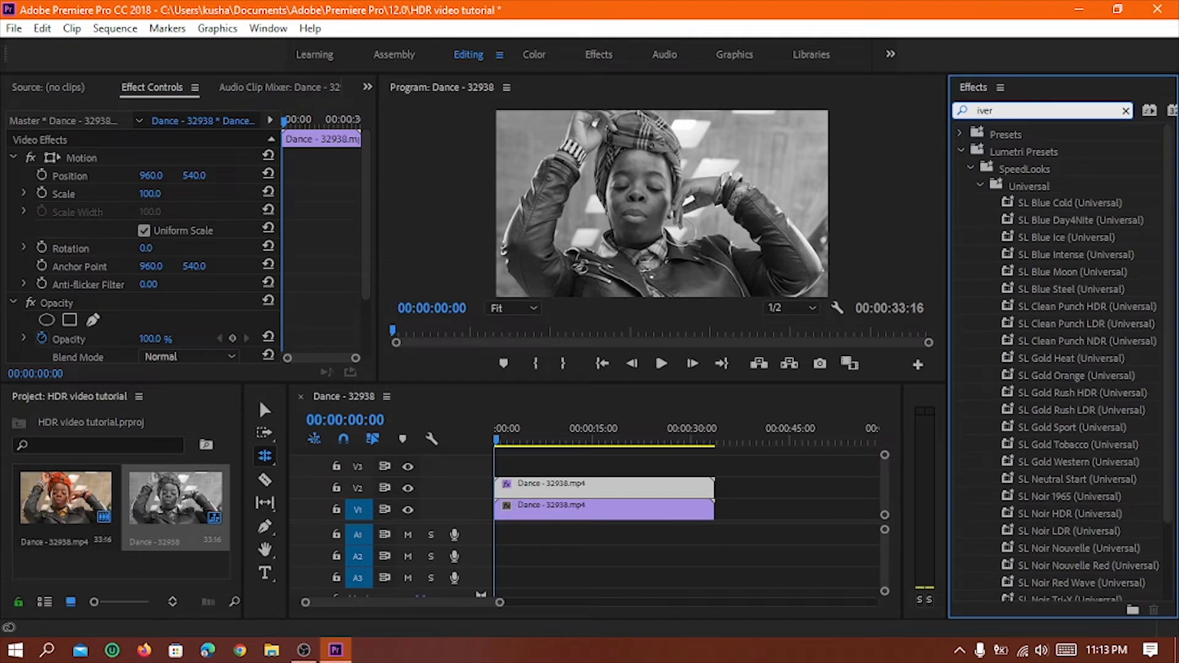
pyautogui.write('nvert')
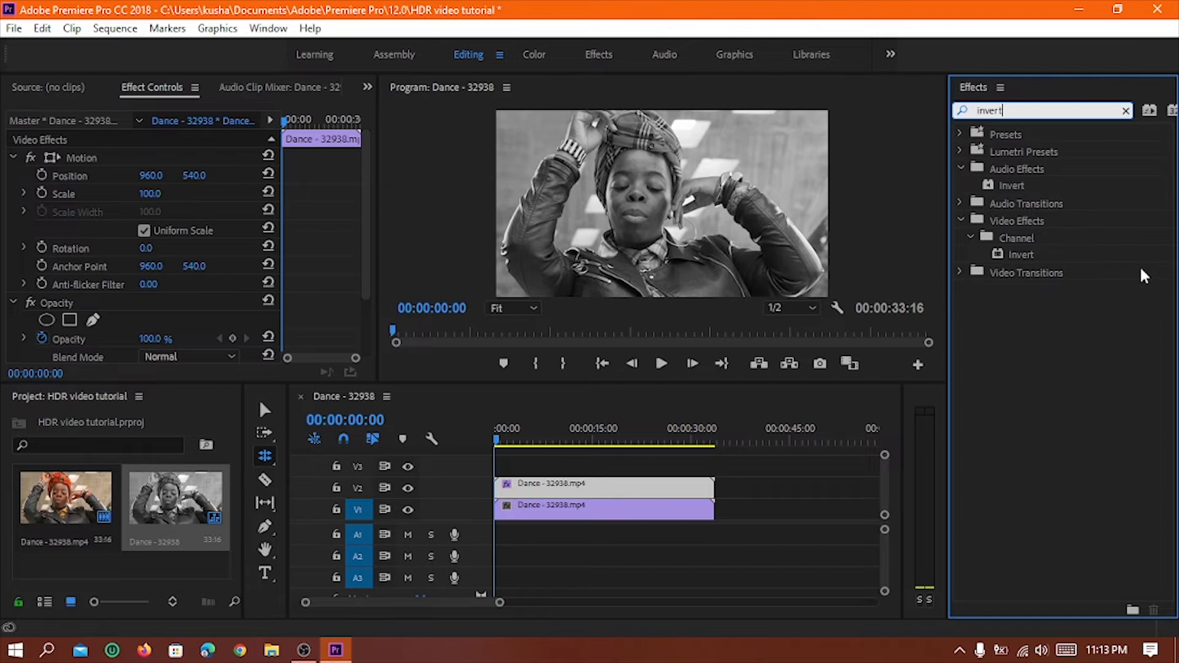
pyautogui.moveTo(1106, 257); pyautogui.dragTo(639, 485)
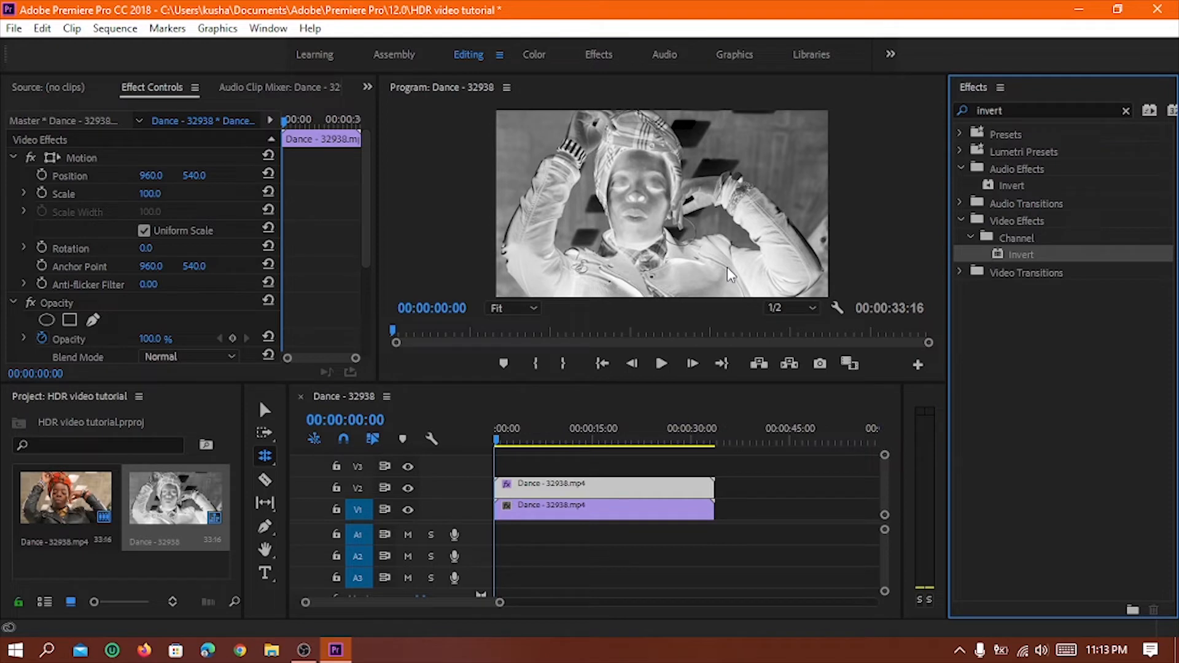
# - Search the effects for "gaus" and apply the Gaussian Blur video effect to the clip on V2
pyautogui.click(1128, 114)
pyautogui.click(1107, 109)
pyautogui.write('gaus')
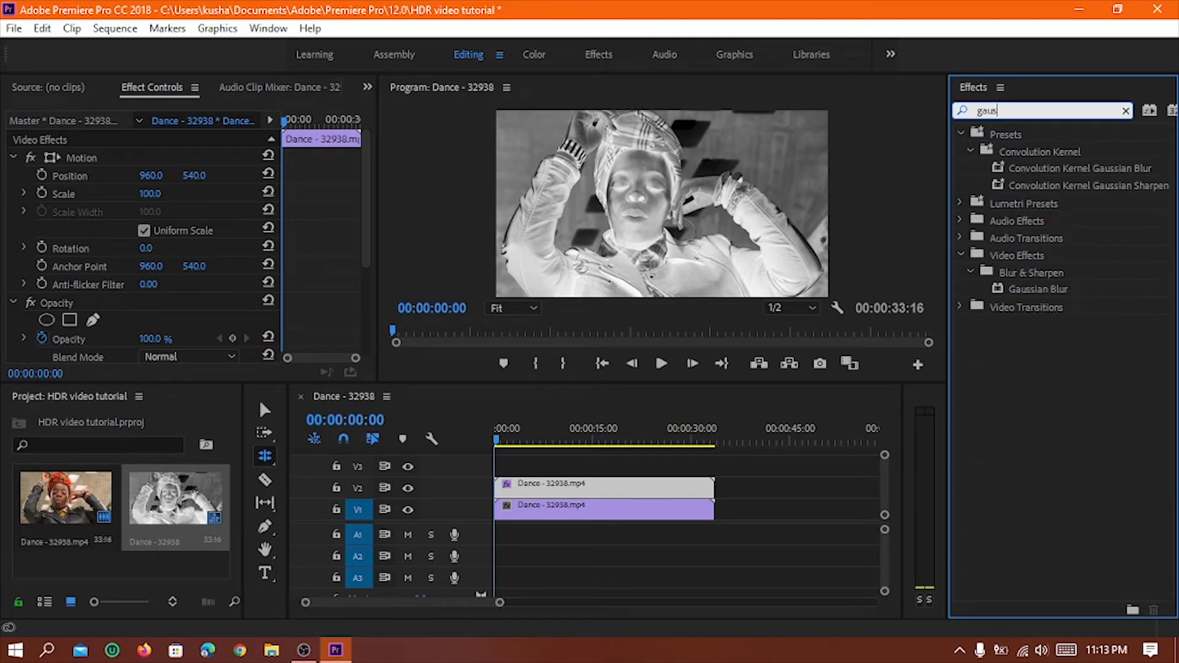
pyautogui.write('ia')
pyautogui.press('BackSpace')
pyautogui.press('BackSpace')
pyautogui.click(1032, 299)
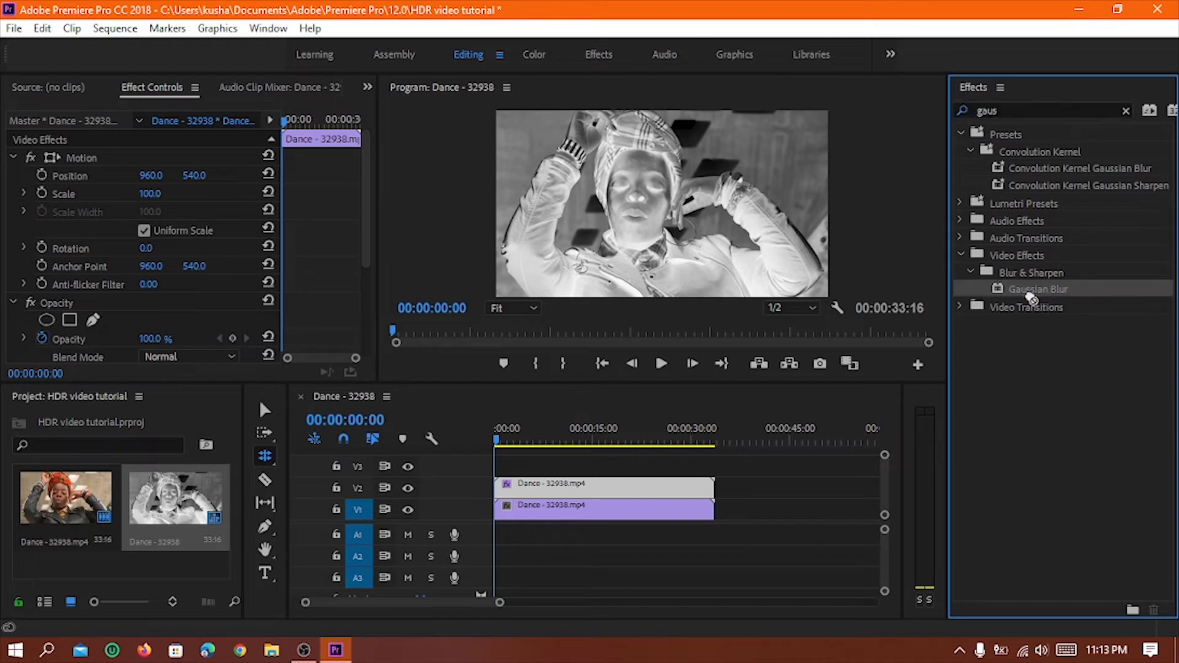
pyautogui.moveTo(1032, 300); pyautogui.dragTo(687, 491)
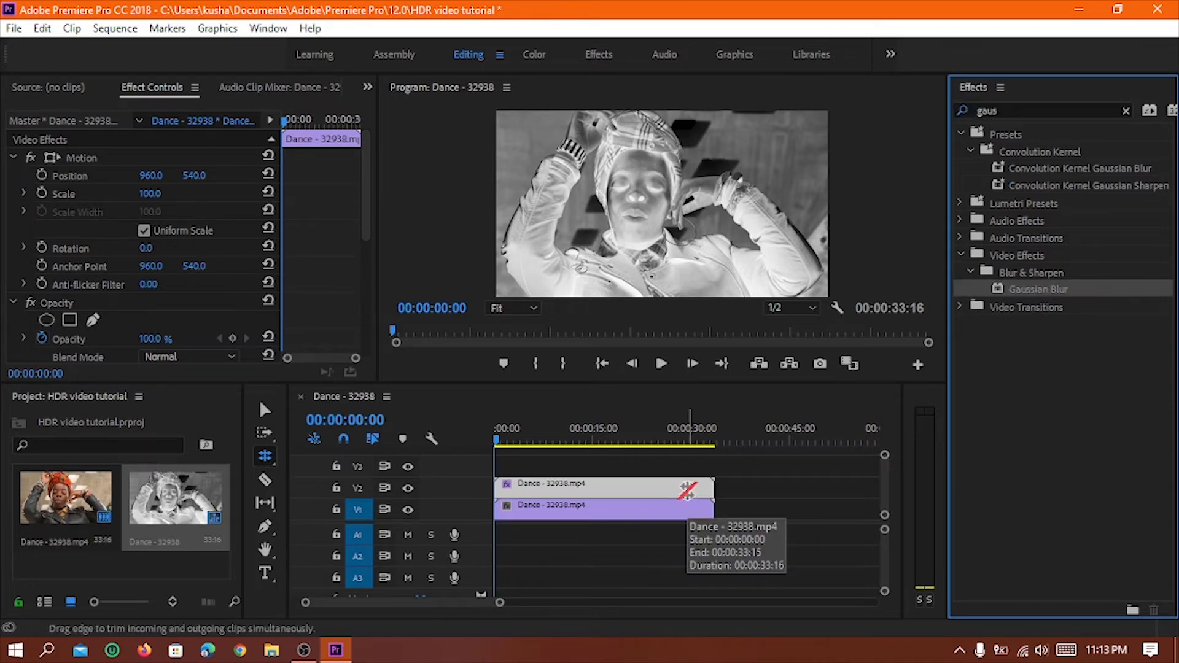
# - Clear the effects search, switch back to the Selection tool and select the clip on V2
pyautogui.click(1126, 111)
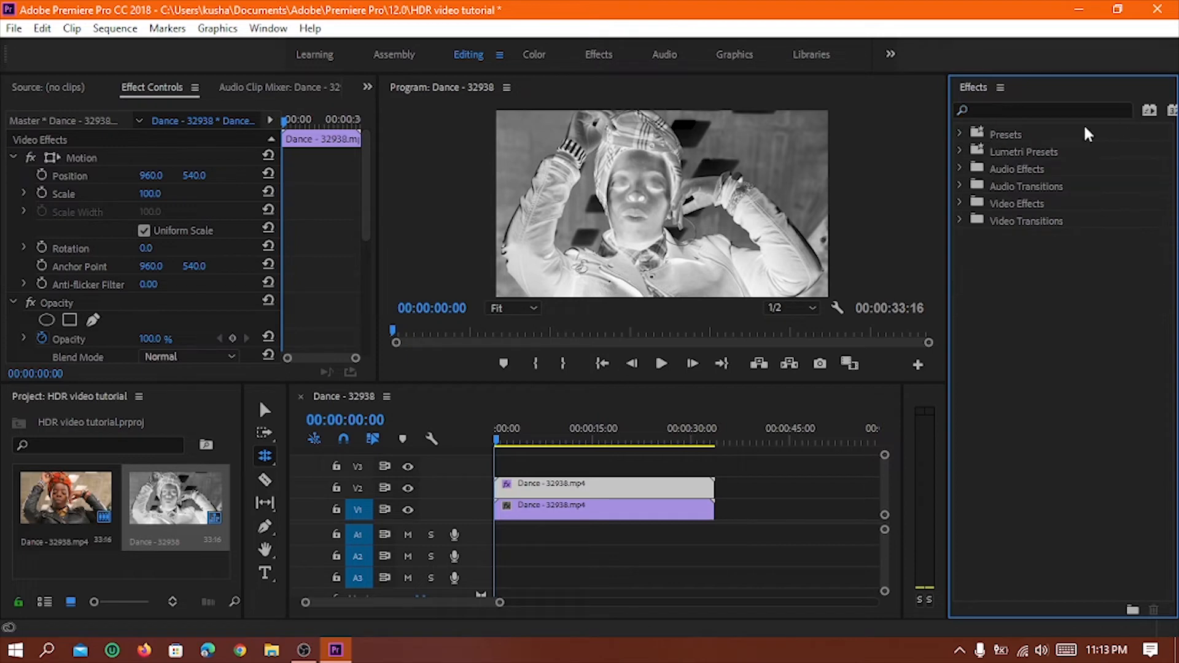
pyautogui.press('v')
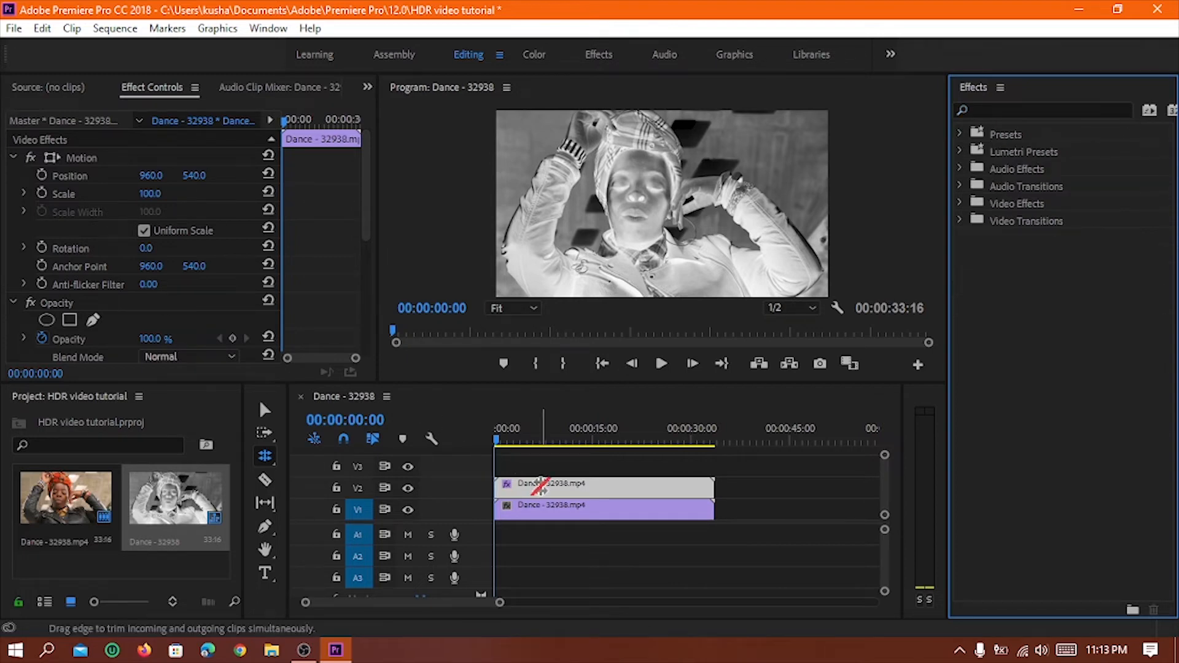
pyautogui.click(543, 487)
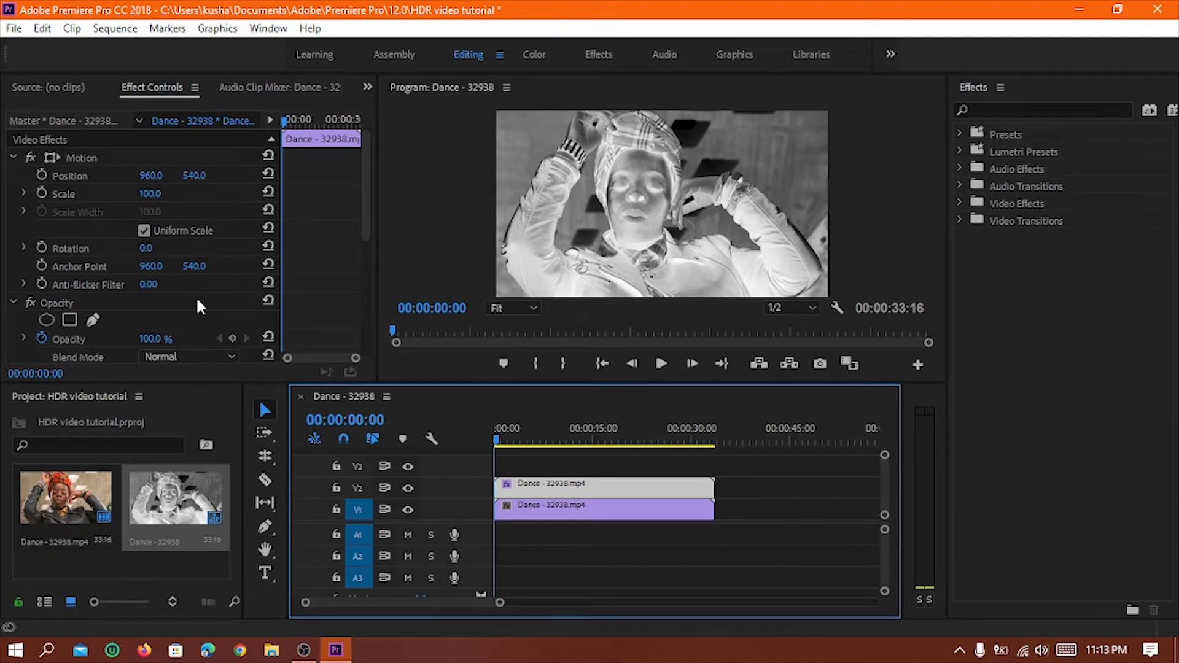
# - Set the blend mode of the V2 clip's opacity to Overlay
pyautogui.scroll(-3, 202, 307)
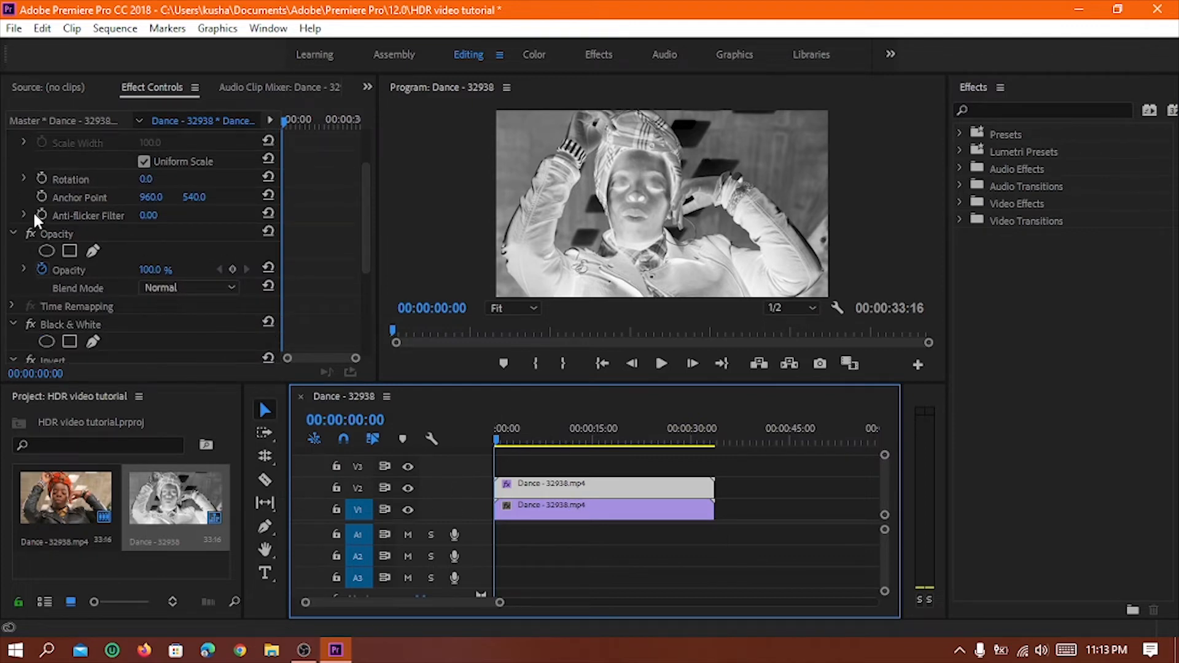
pyautogui.click(368, 86)
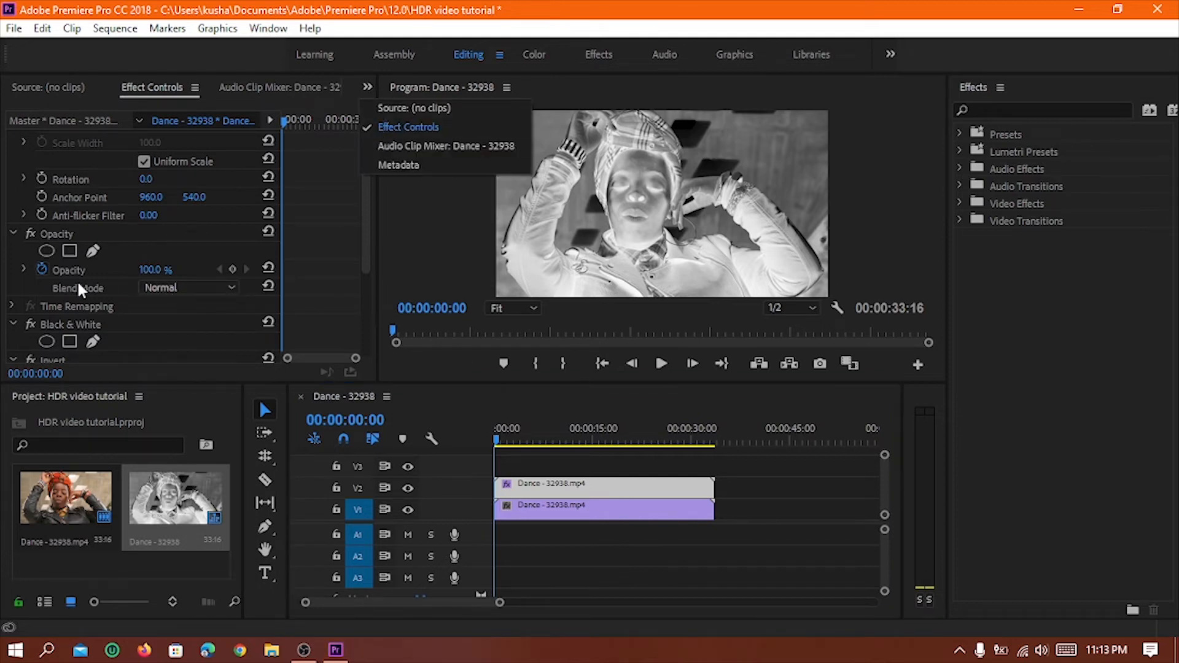
pyautogui.click(175, 292)
pyautogui.click(175, 292)
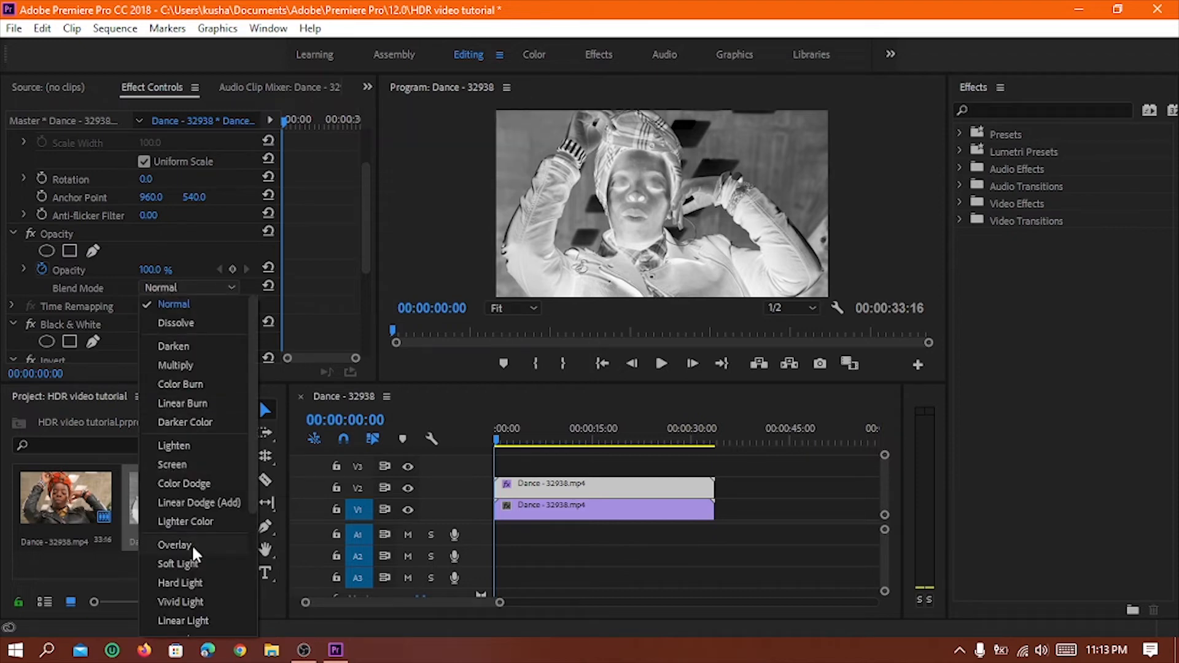
pyautogui.click(184, 545)
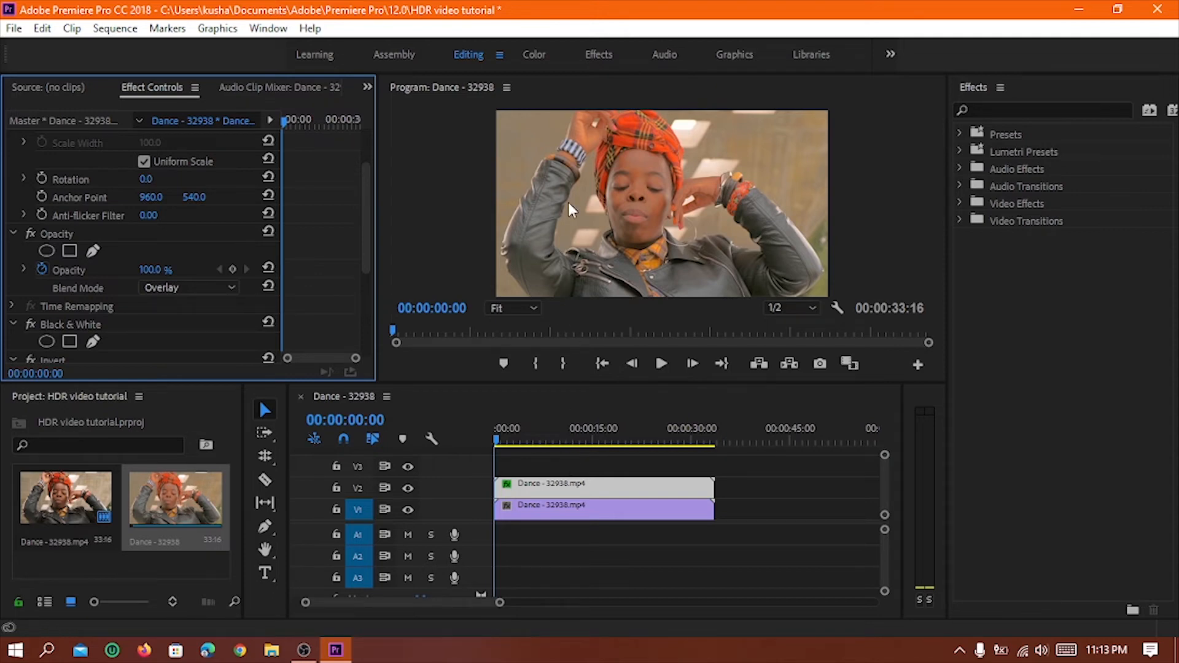
# - Set the Gaussian Blur blurriness on the V2 clip to 50
pyautogui.scroll(-2, 290, 203)
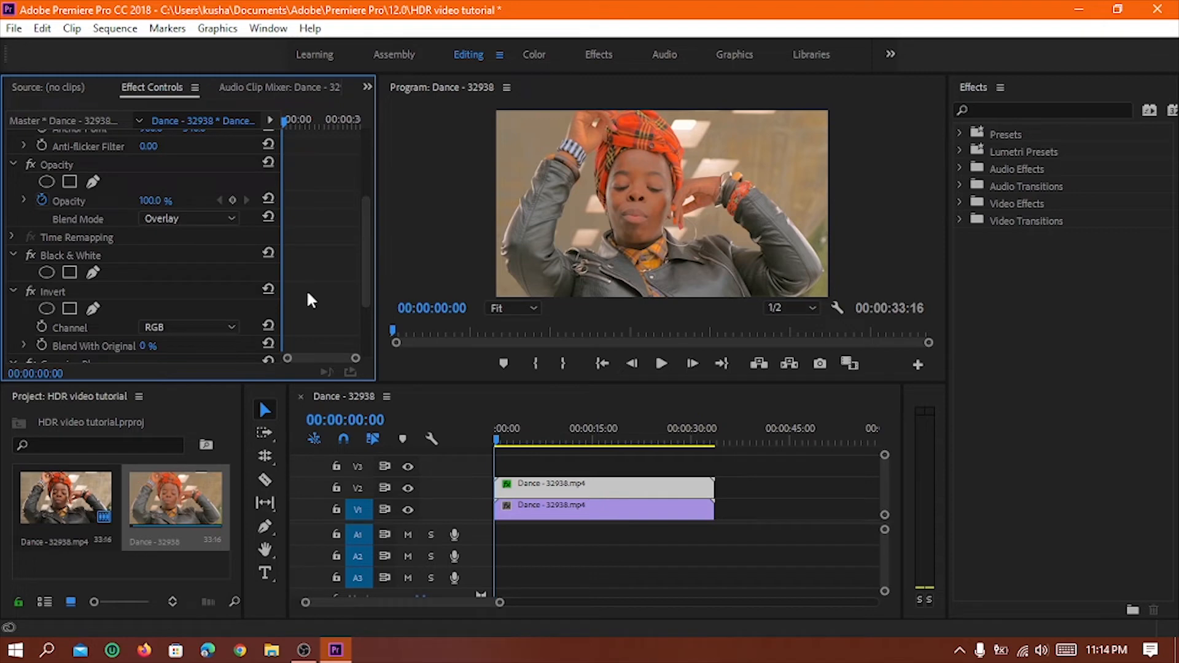
pyautogui.scroll(-3, 310, 299)
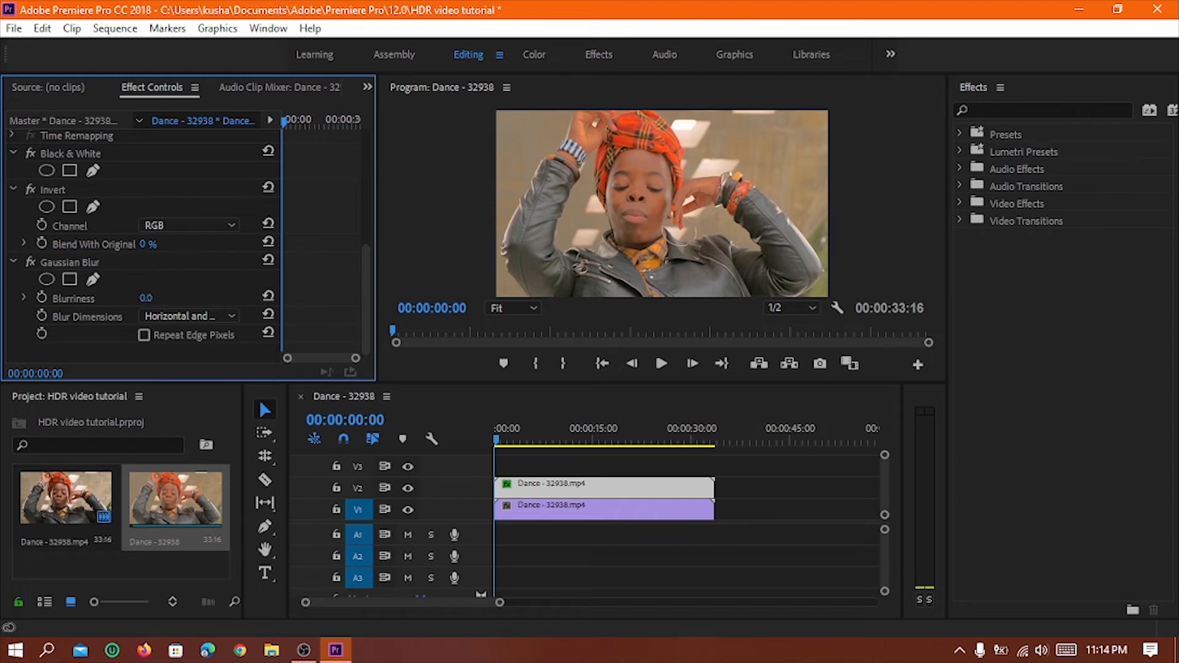
pyautogui.moveTo(146, 299); pyautogui.dragTo(184, 298)
pyautogui.click(161, 297)
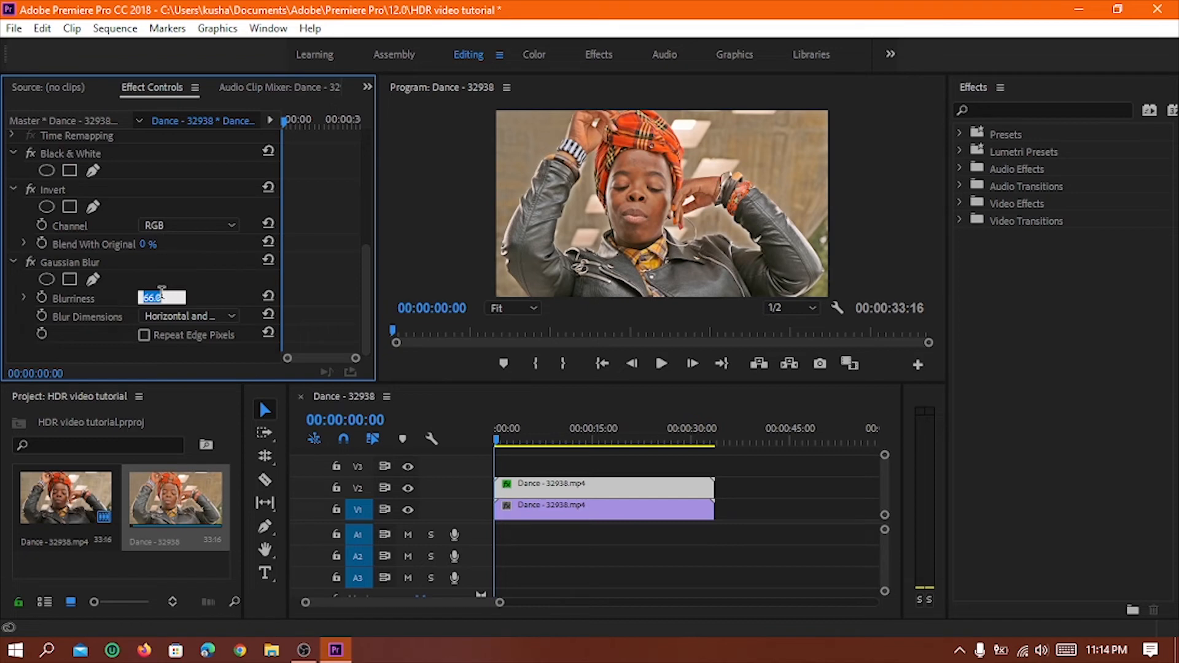
pyautogui.write('50')
pyautogui.press('Return')
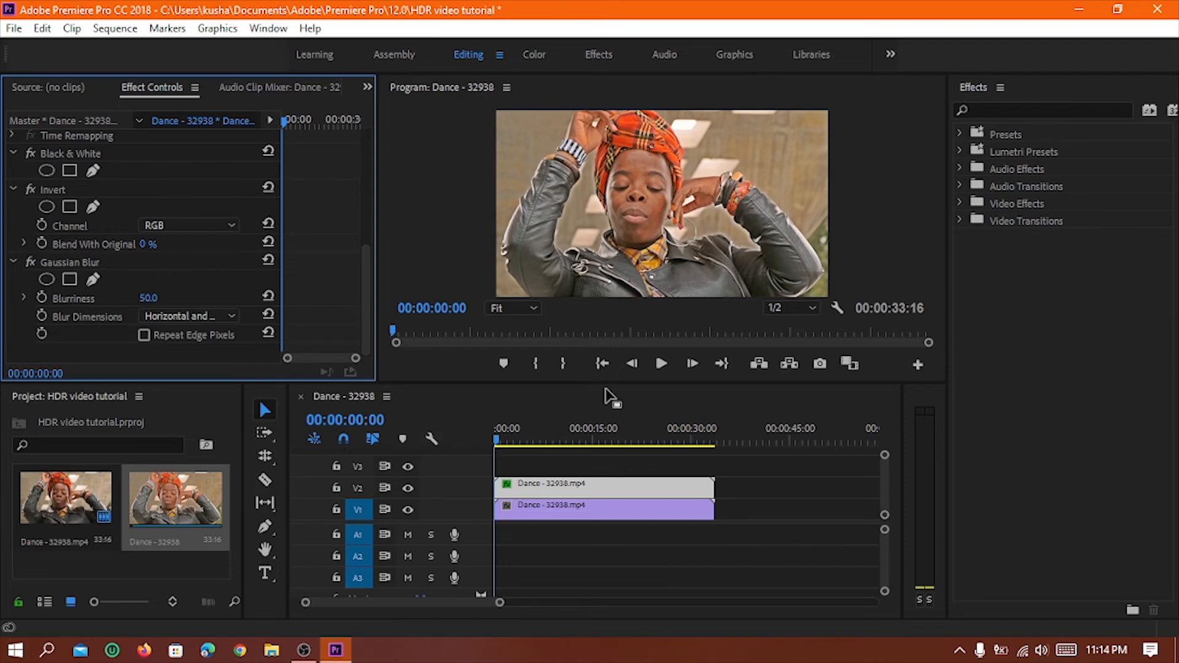
# - Play the sequence from the start to preview the graded footage, pausing at about 15 seconds
pyautogui.click(660, 366)
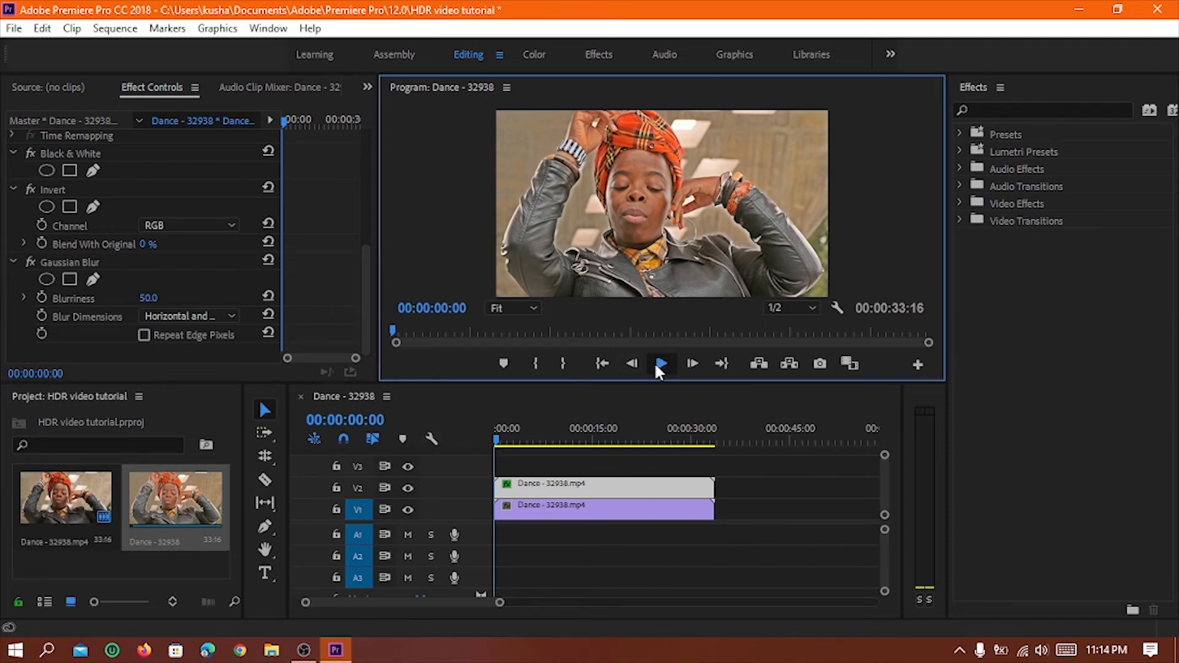
pyautogui.click(659, 366)
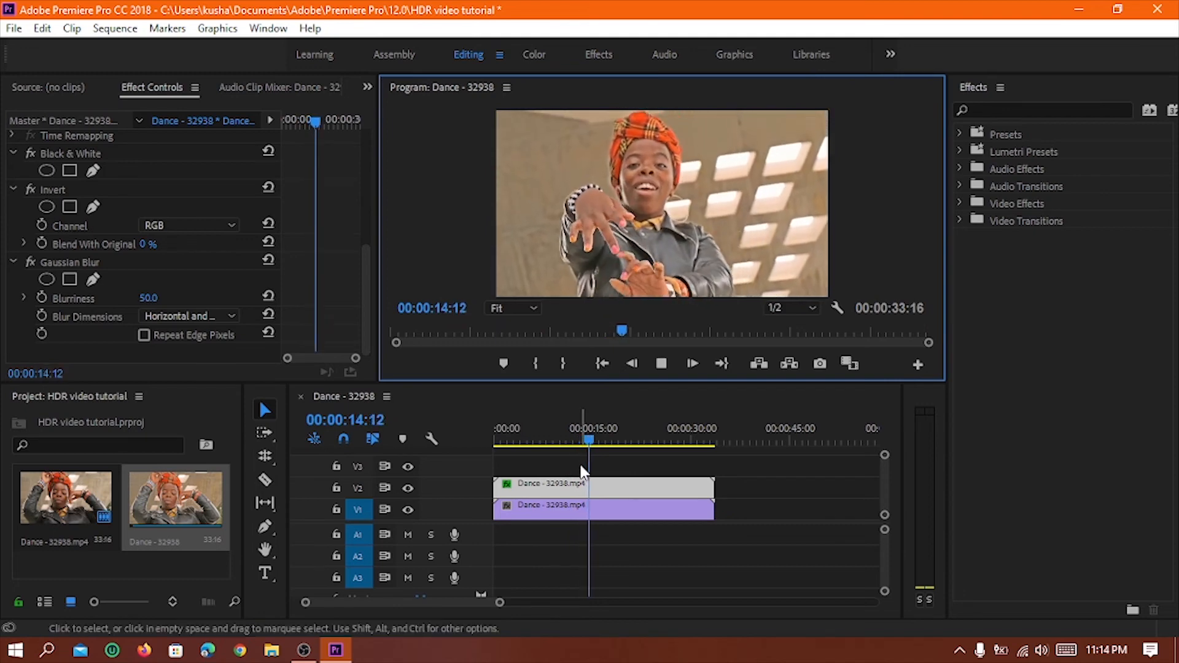
pyautogui.press('space')
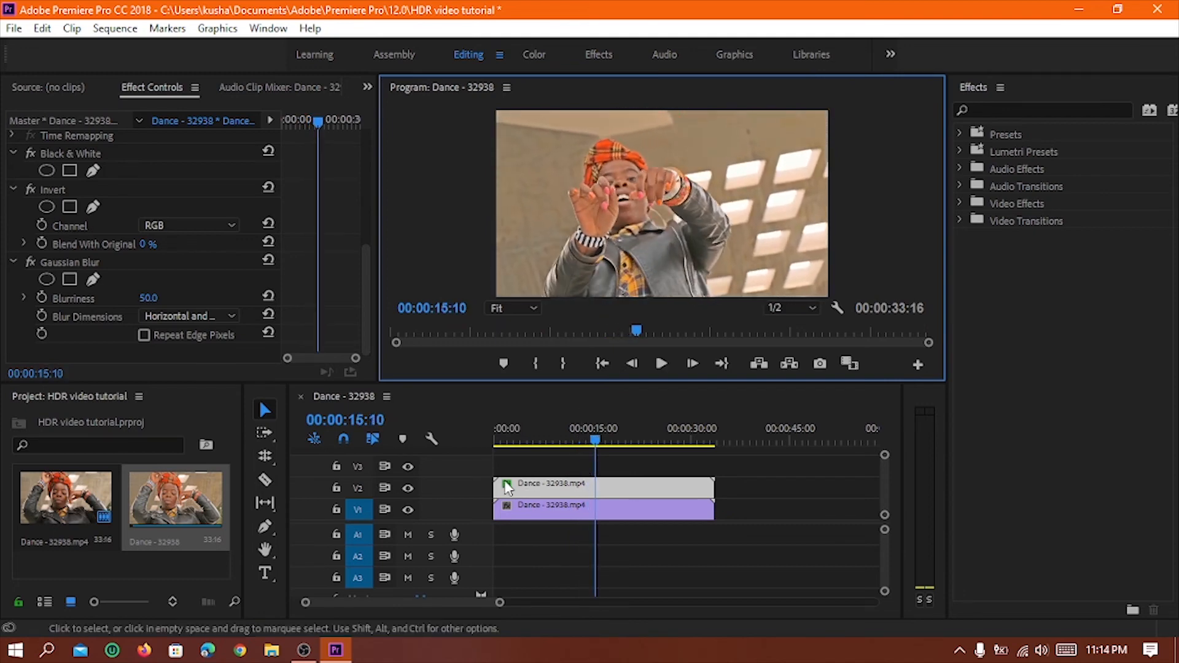
# - Compare the footage with and without the effect by toggling track V2's visibility, both paused and during playback, leaving V2 visible and playback stopped
pyautogui.click(408, 487)
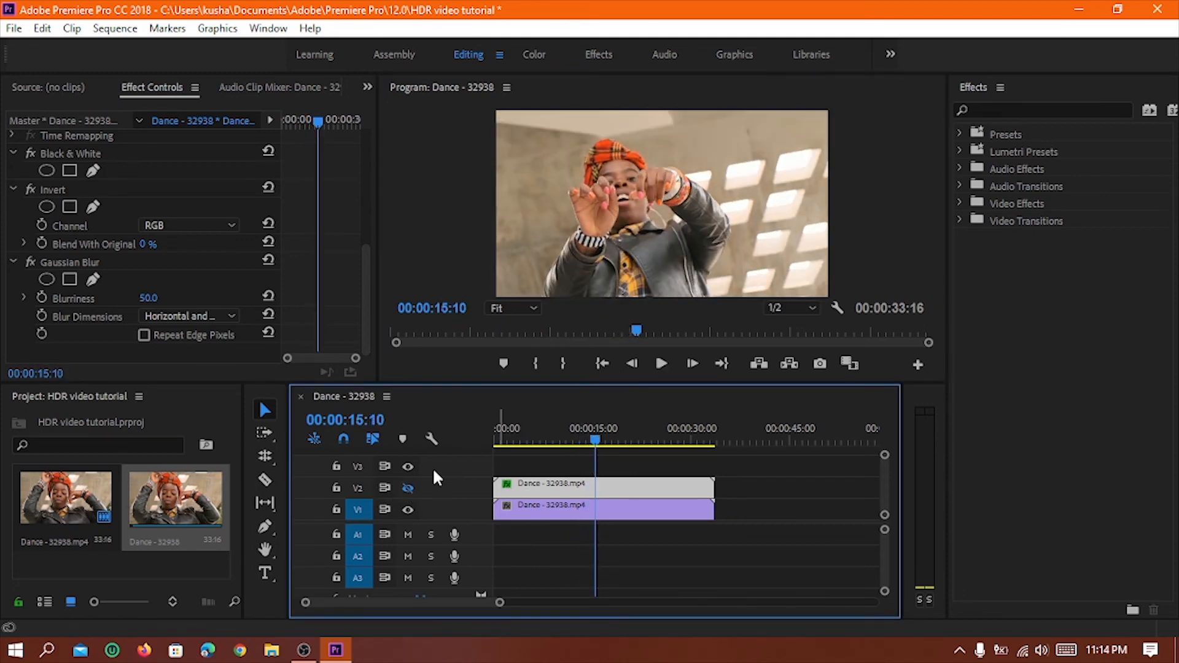
pyautogui.click(408, 488)
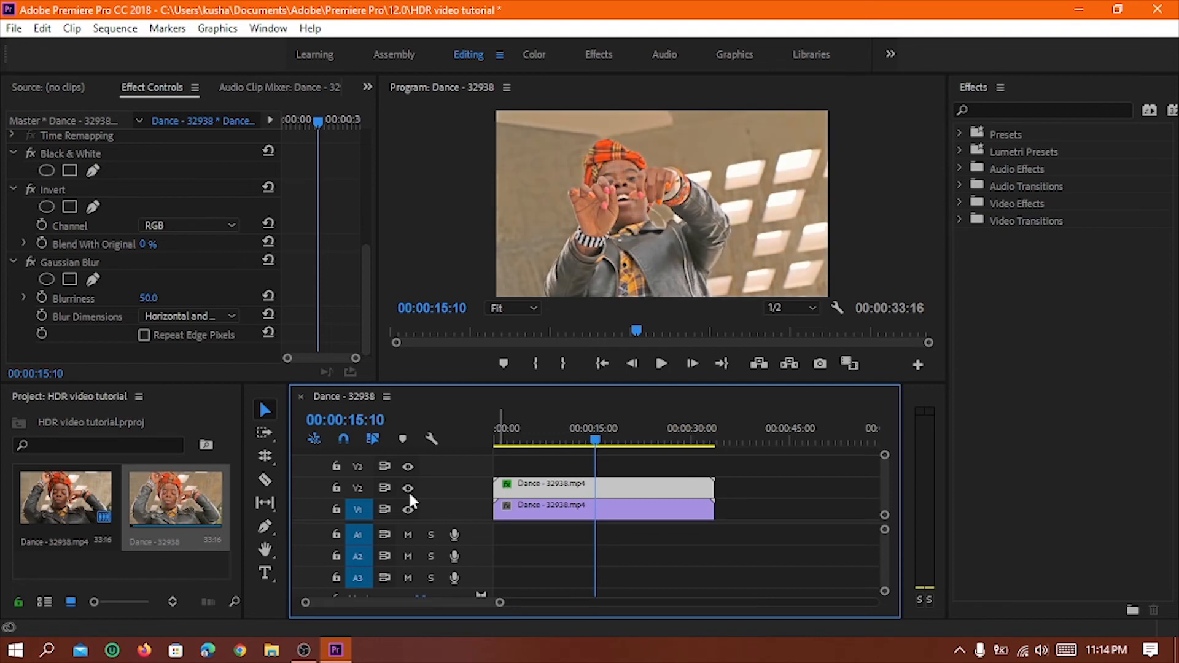
pyautogui.click(408, 487)
pyautogui.press('space')
pyautogui.click(408, 489)
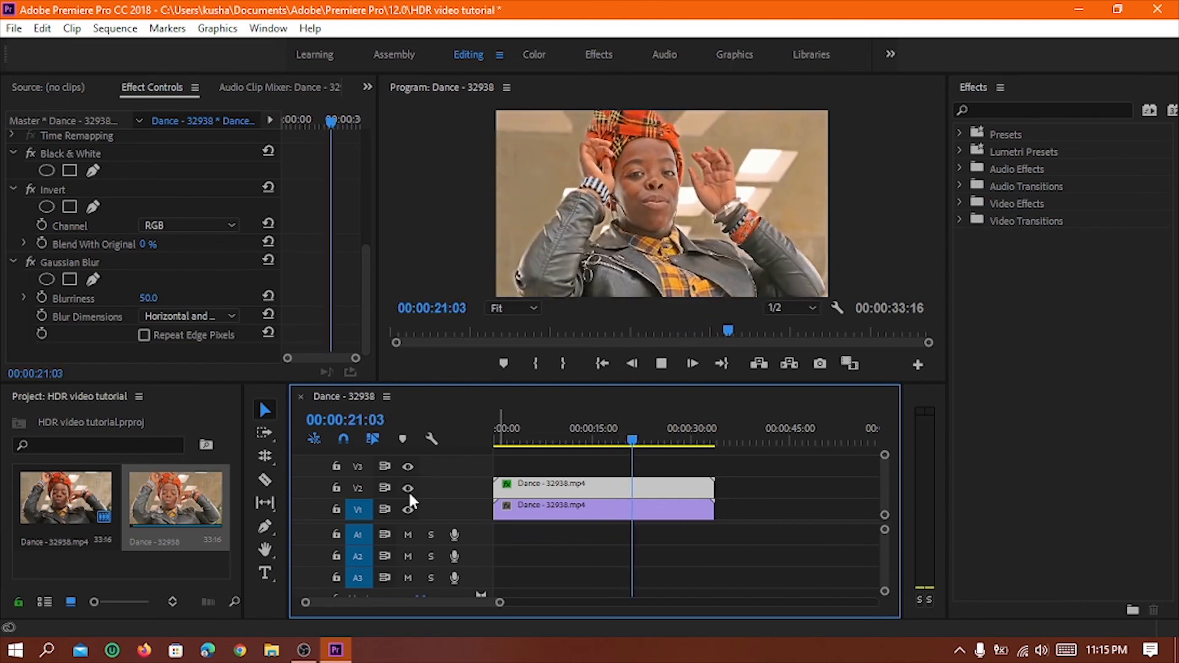
pyautogui.click(408, 489)
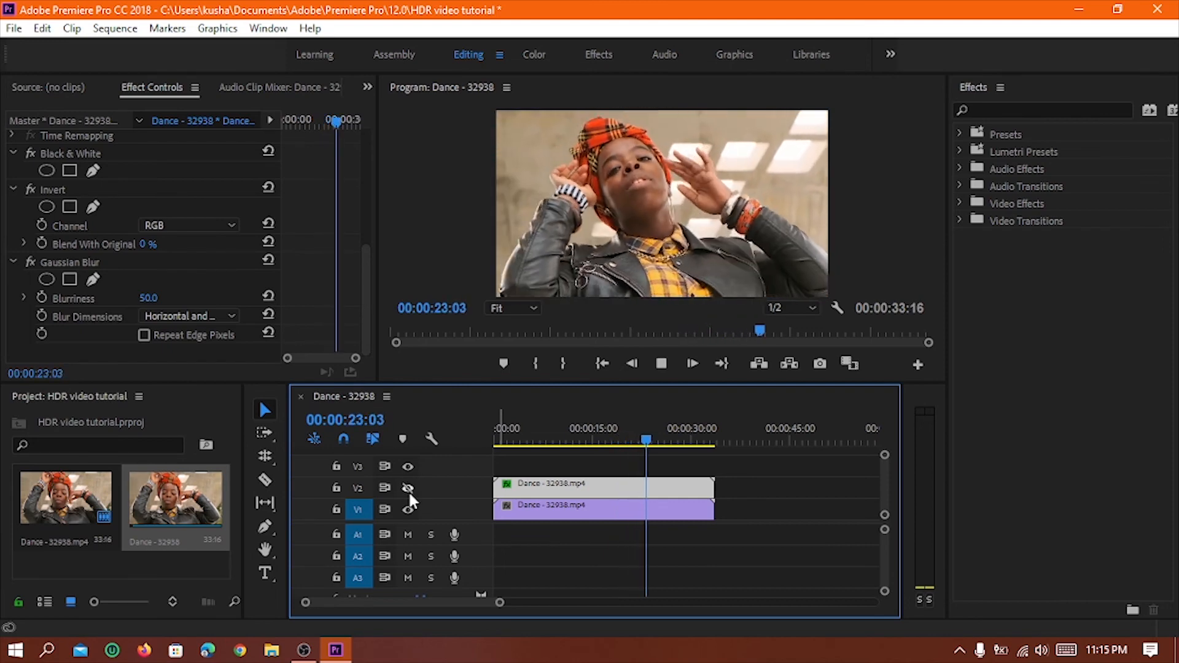
pyautogui.click(408, 490)
pyautogui.click(659, 362)
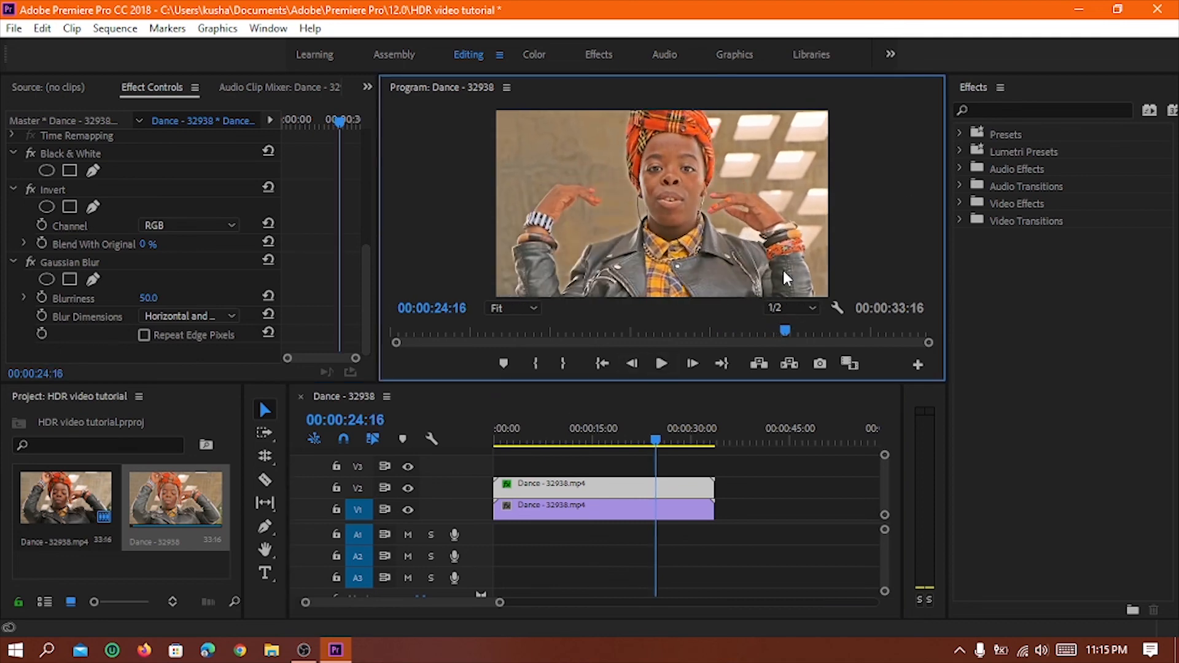
# - Minimize the Premiere Pro window and refresh the Windows desktop
pyautogui.click(1079, 10)
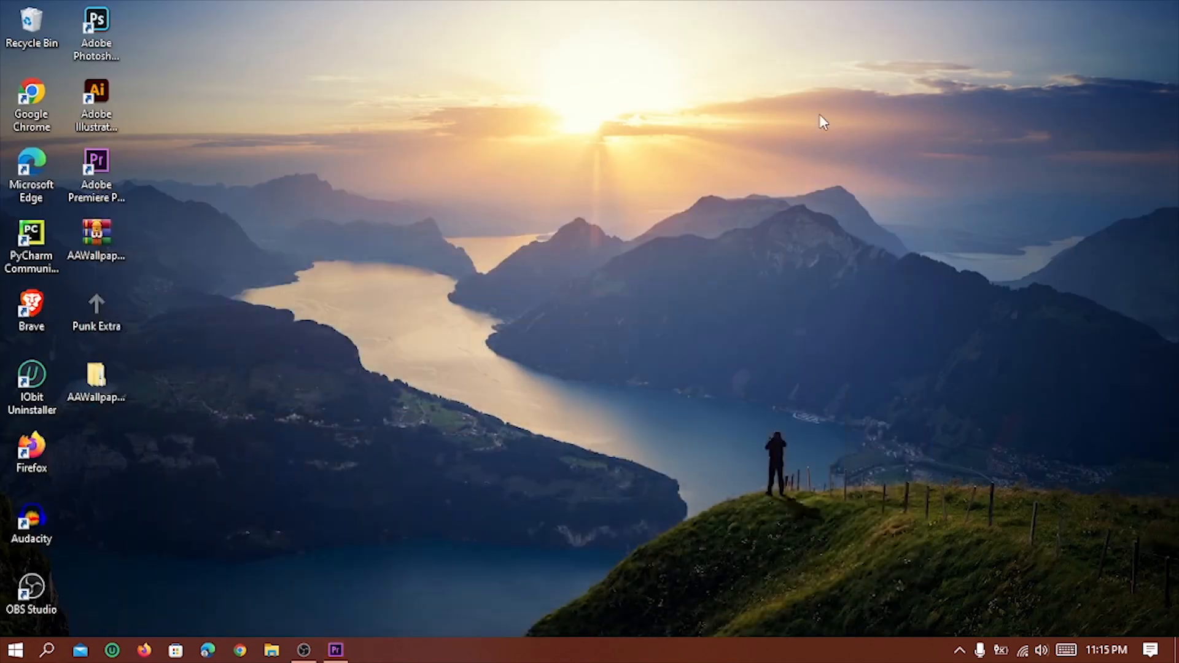
pyautogui.rightClick(579, 270)
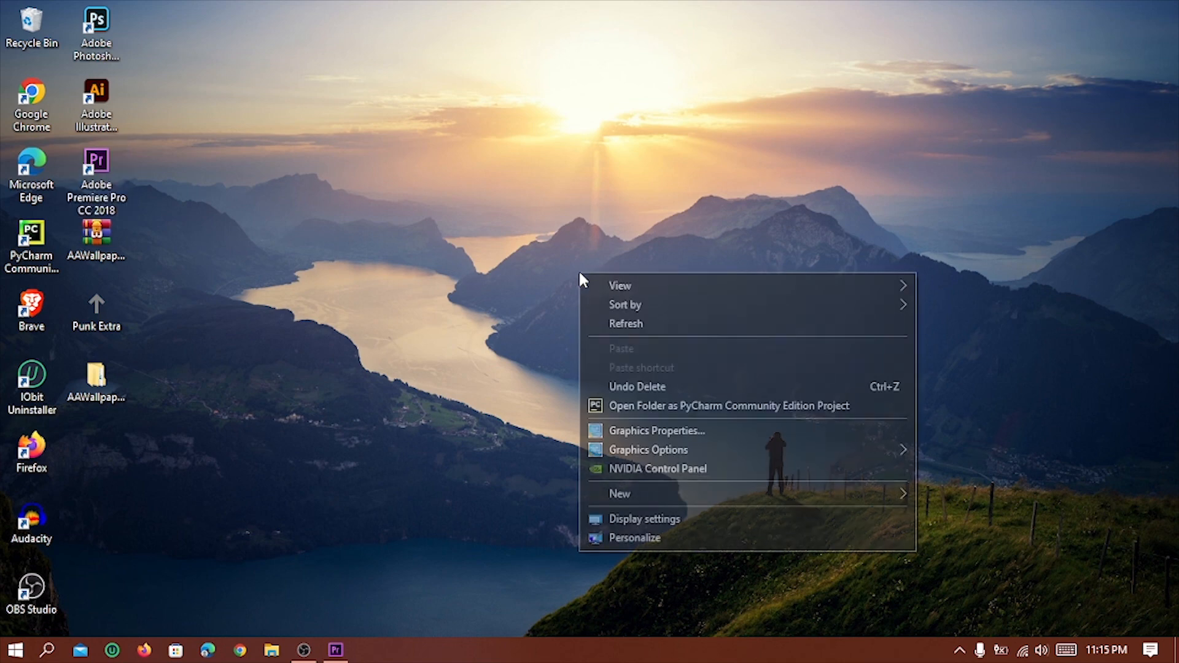
pyautogui.click(602, 325)
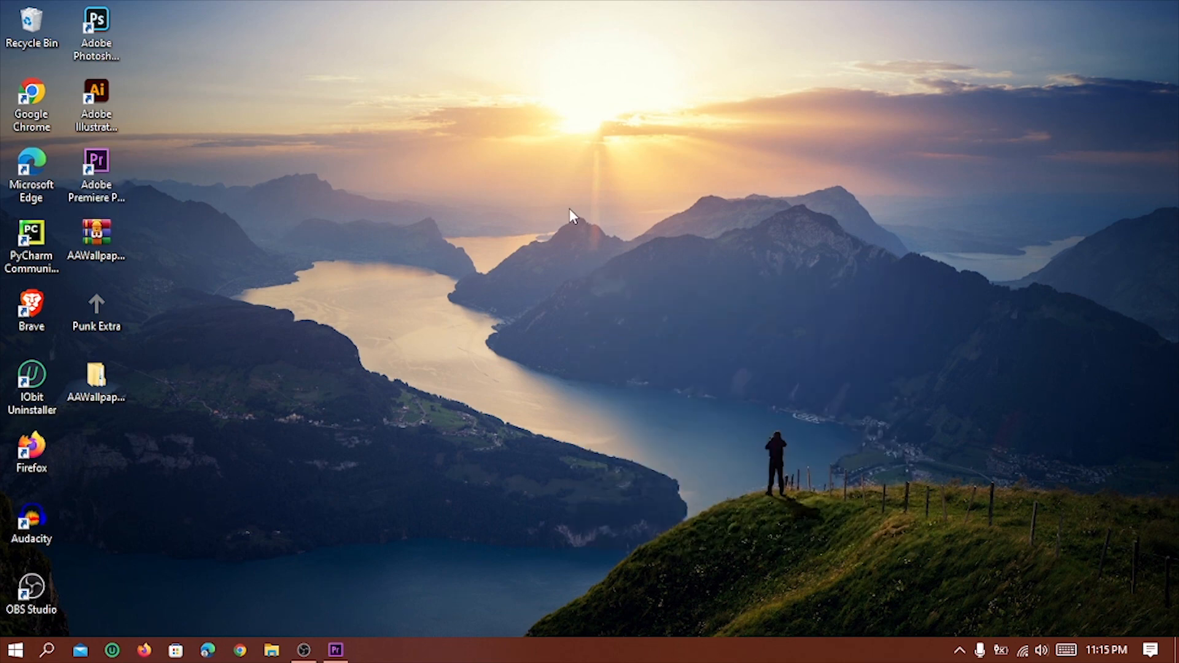